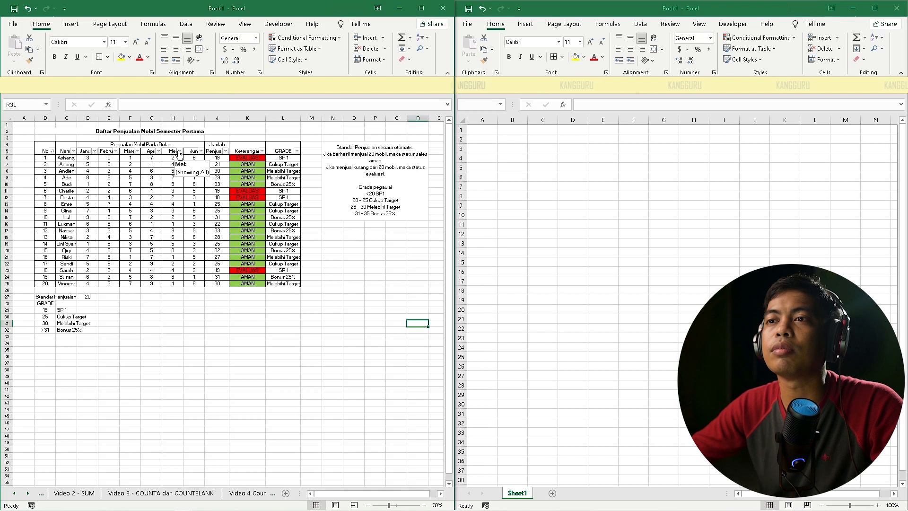
Review the Keterangan and GRADE formulas in the finished sales table and the rules note beside it
{"action": "left_click", "coordinate": [235, 148]}
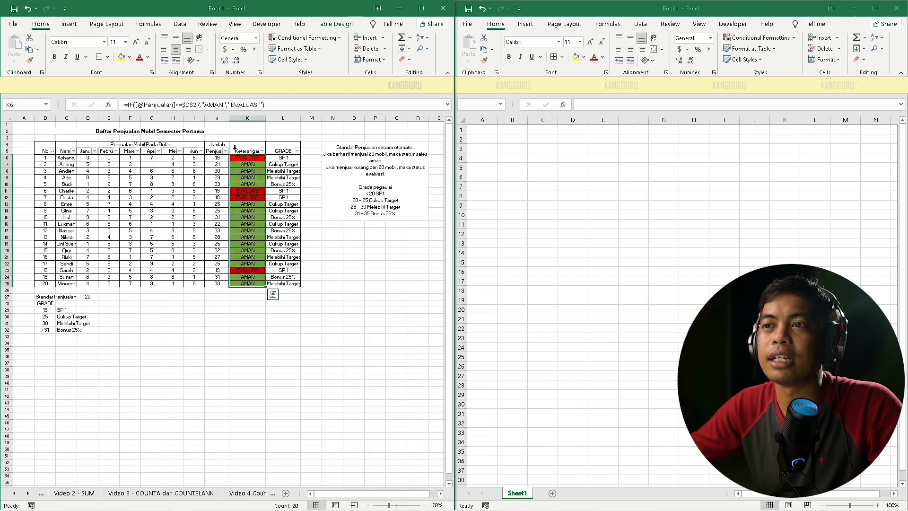
{"action": "left_click", "coordinate": [249, 163]}
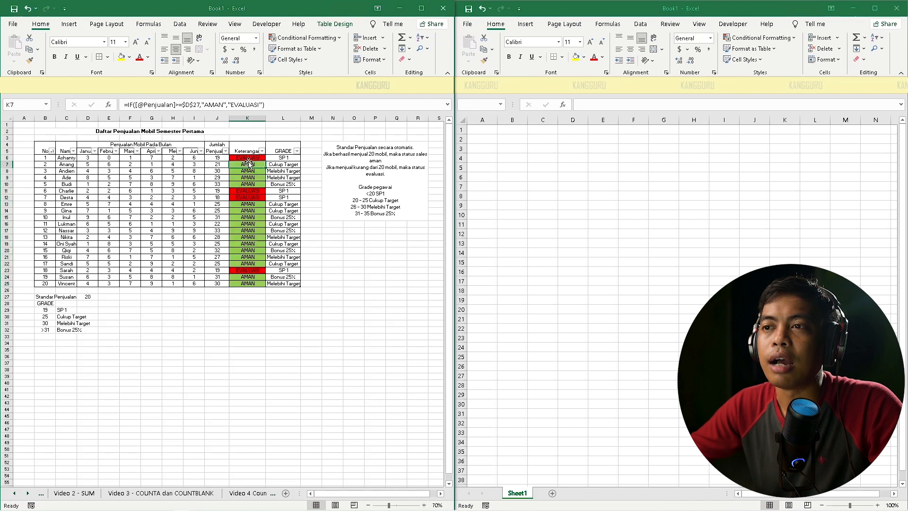
{"action": "left_click", "coordinate": [275, 152]}
{"action": "left_click", "coordinate": [275, 158]}
{"action": "left_click", "coordinate": [277, 165]}
{"action": "left_click", "coordinate": [279, 171]}
{"action": "left_click", "coordinate": [285, 184]}
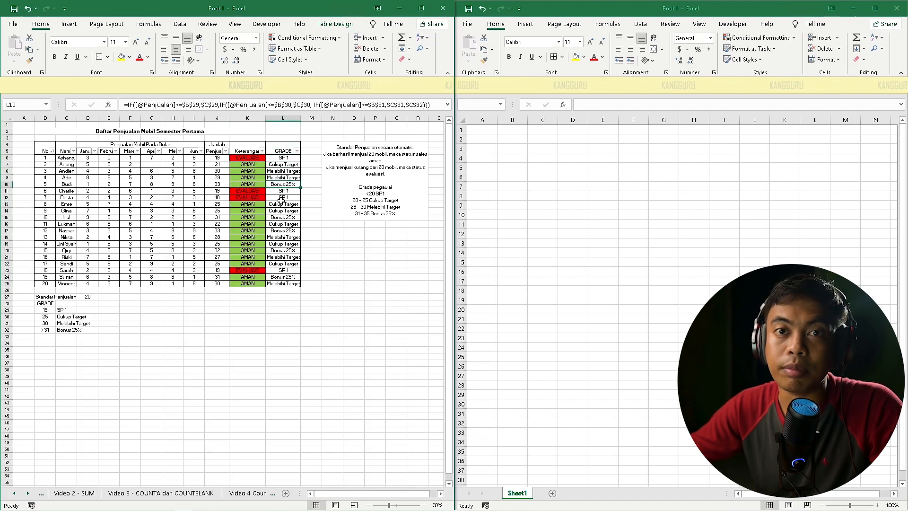
{"action": "left_click", "coordinate": [392, 160]}
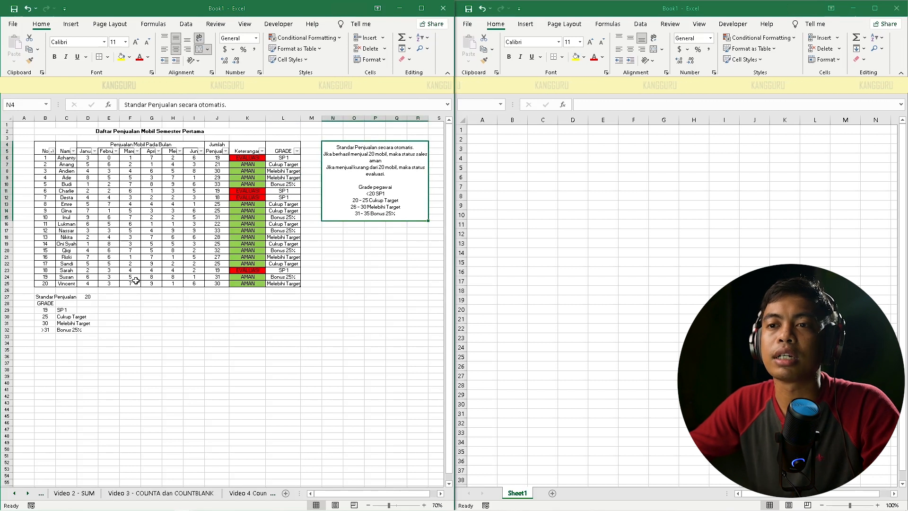
Test the Standar Penjualan value in D27 at 25 and restore it to 20
{"action": "left_click", "coordinate": [90, 297]}
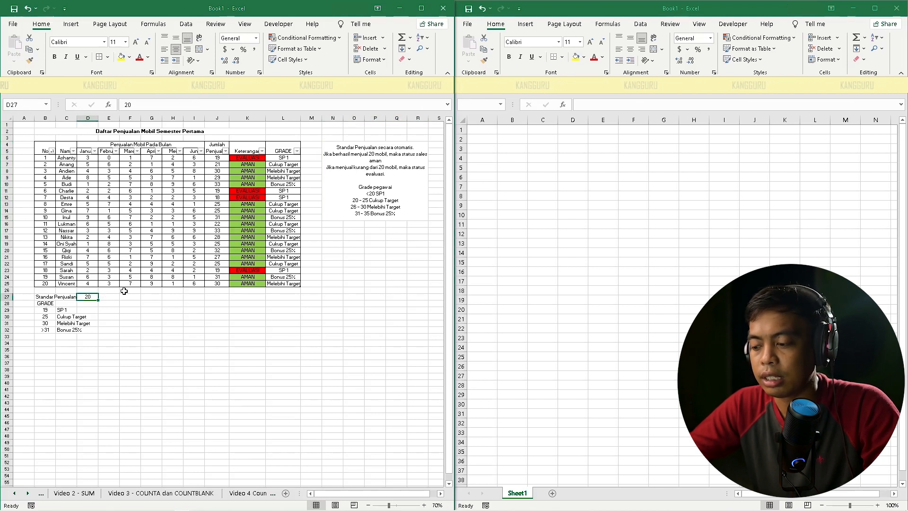
{"action": "type", "text": "25"}
{"action": "key", "text": "Return"}
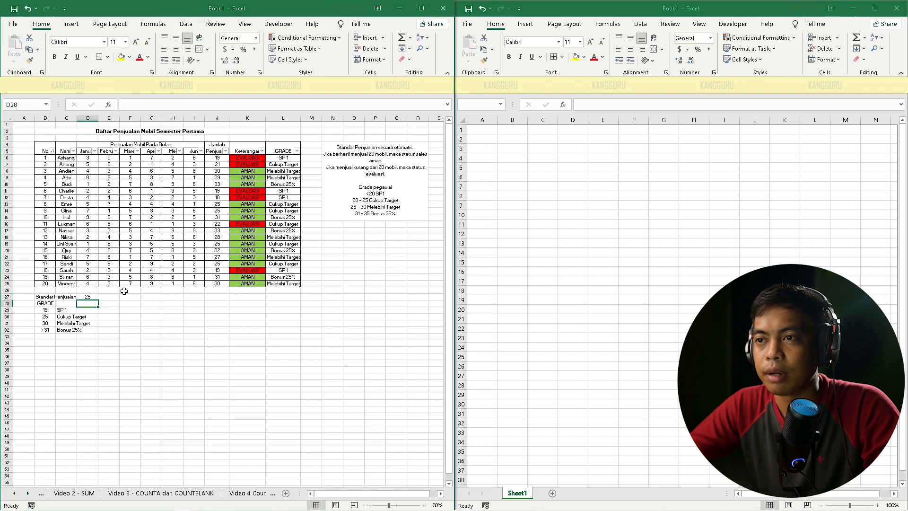
{"action": "key", "text": "Up"}
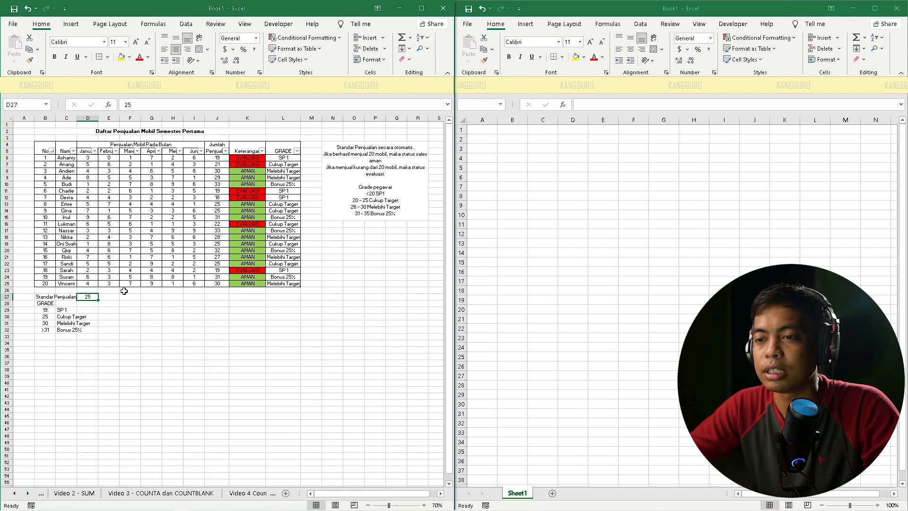
{"action": "type", "text": "20"}
{"action": "key", "text": "Return"}
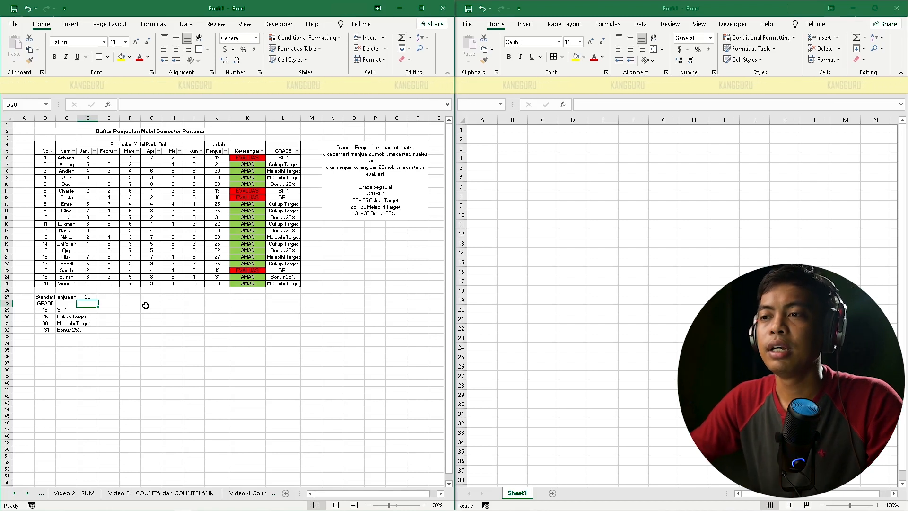
Examine the grade thresholds and their labels in the GRADE list below the finished table
{"action": "left_click", "coordinate": [49, 304]}
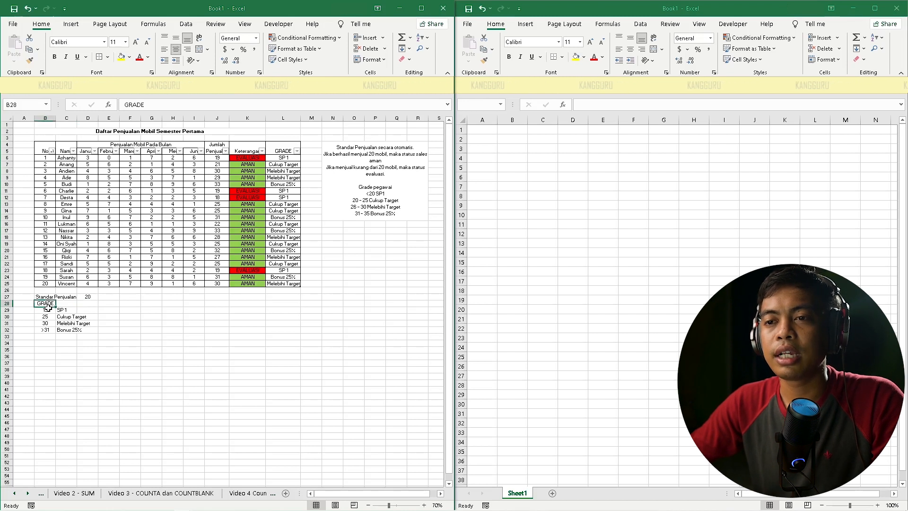
{"action": "left_click", "coordinate": [48, 311]}
{"action": "left_click", "coordinate": [65, 311]}
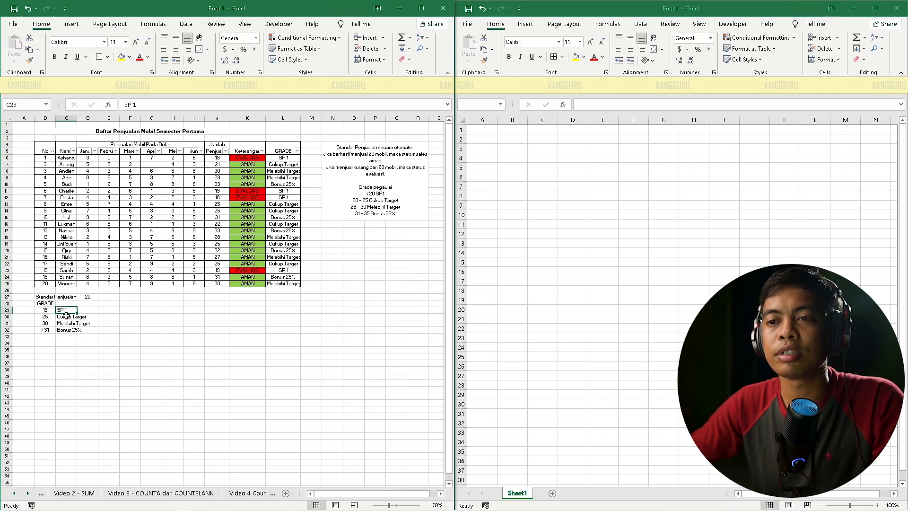
{"action": "left_click", "coordinate": [46, 316]}
{"action": "left_click", "coordinate": [61, 317]}
{"action": "left_click", "coordinate": [46, 323]}
{"action": "left_click", "coordinate": [63, 324]}
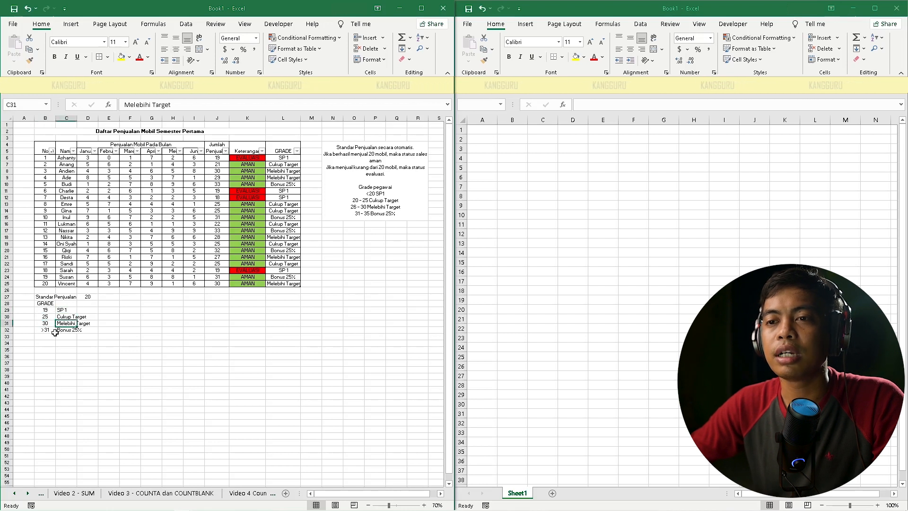
{"action": "left_click", "coordinate": [49, 332]}
{"action": "left_click", "coordinate": [61, 333]}
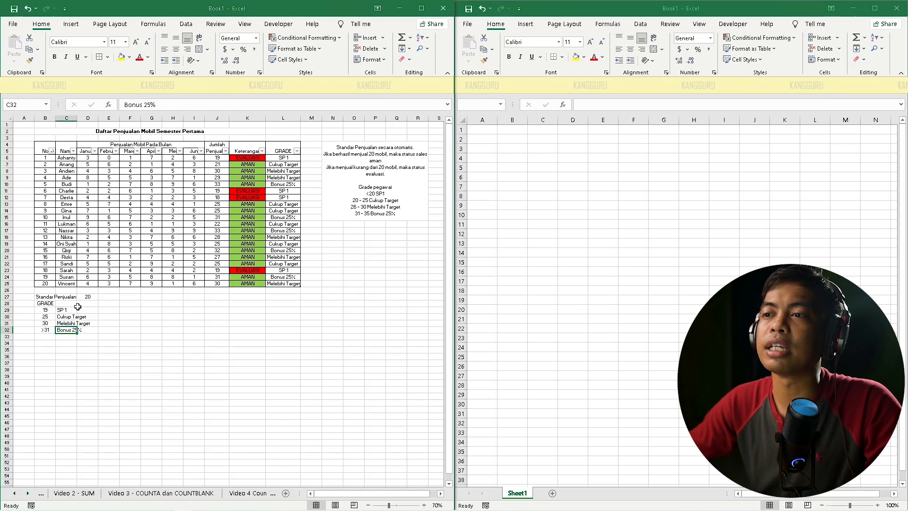
{"action": "left_click", "coordinate": [381, 237]}
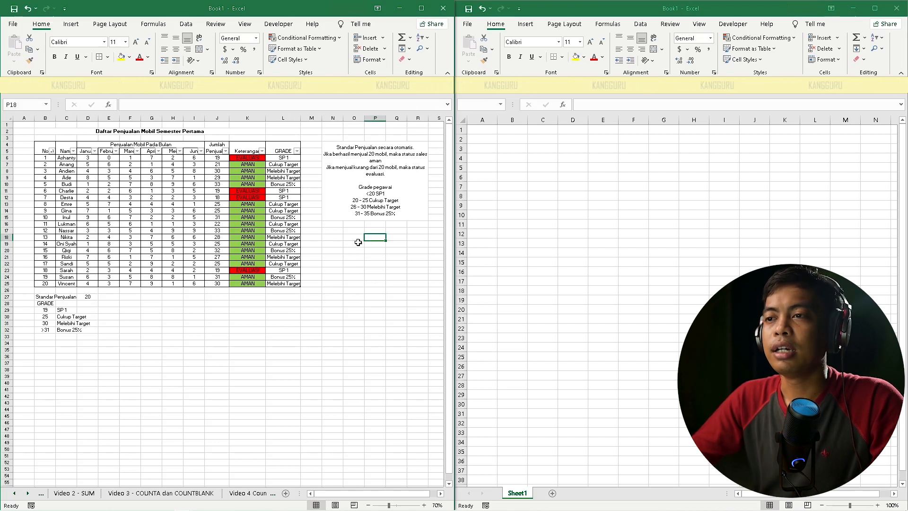
Enter the title "Daftar Penjualan Mobil Semester Pertama" in B2 of the blank workbook
{"action": "left_click", "coordinate": [526, 137]}
{"action": "left_click", "coordinate": [517, 139]}
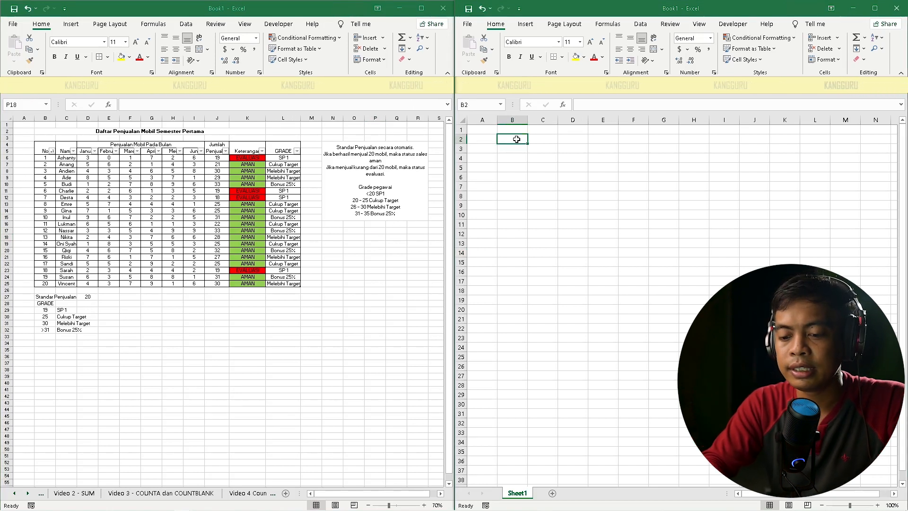
{"action": "type", "text": "Daft"}
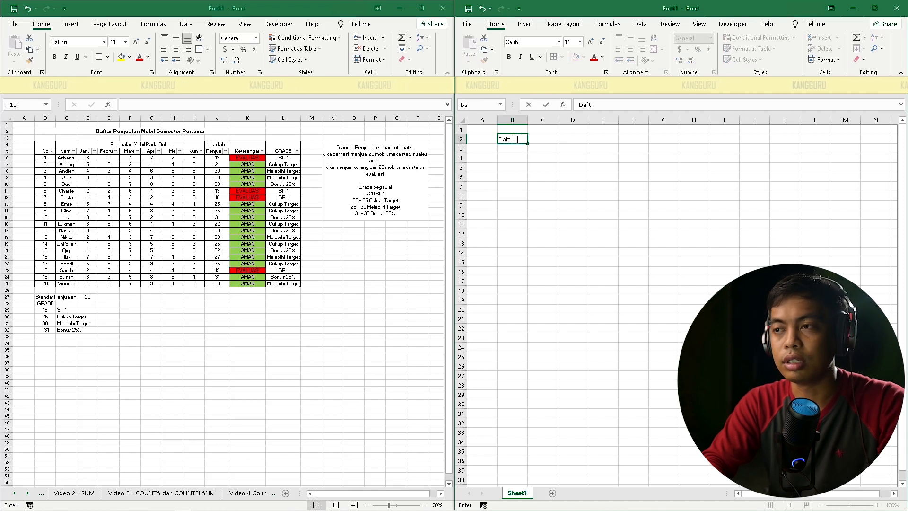
{"action": "type", "text": "ar Penjualan Mobil Semester pertama"}
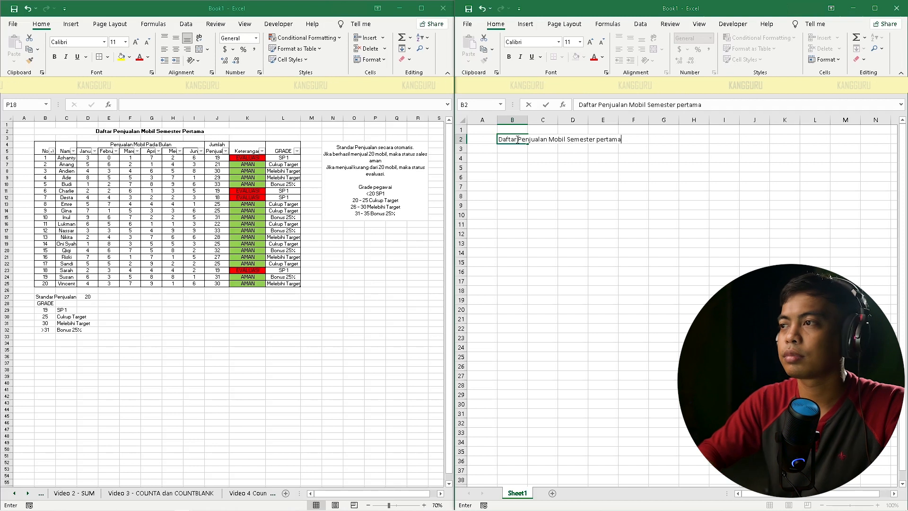
{"action": "key", "text": "Return"}
Enter the column headers No and Nama in cells B5 and C5
{"action": "key", "text": "Down"}
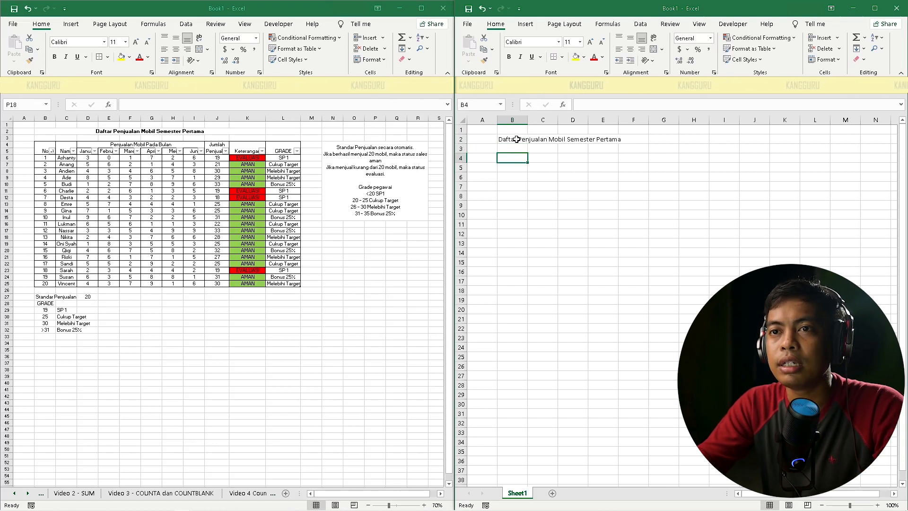
{"action": "key", "text": "Down"}
{"action": "type", "text": "No"}
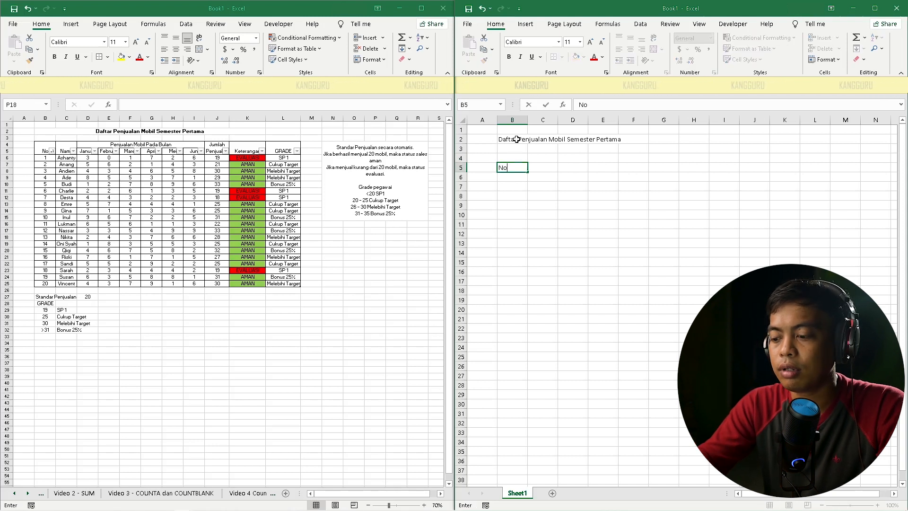
{"action": "key", "text": "Tab"}
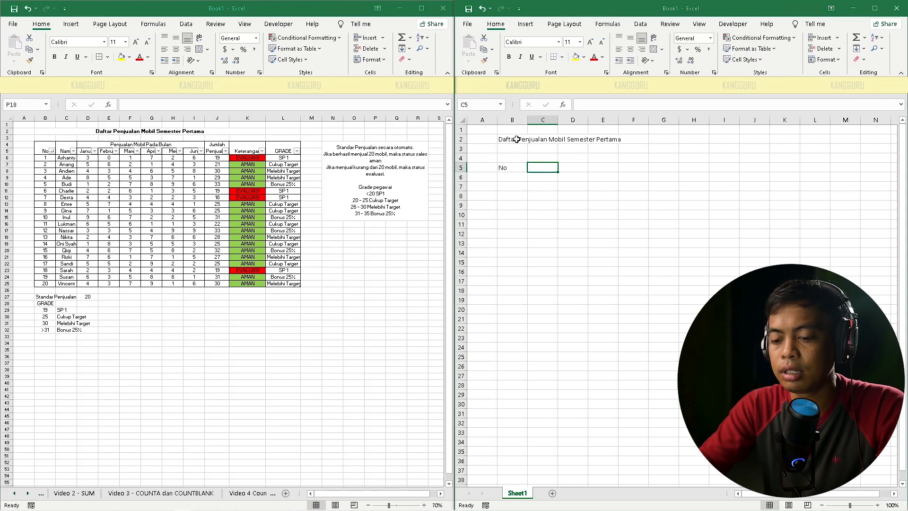
{"action": "type", "text": "Nama"}
{"action": "key", "text": "Tab"}
Enter the month headers Januari, Februari, Maret, April, Mei and Juni across D5:I5
{"action": "type", "text": "Januari"}
{"action": "key", "text": "Tab"}
{"action": "type", "text": "Februari"}
{"action": "key", "text": "Tab"}
{"action": "type", "text": "Maret"}
{"action": "key", "text": "Tab"}
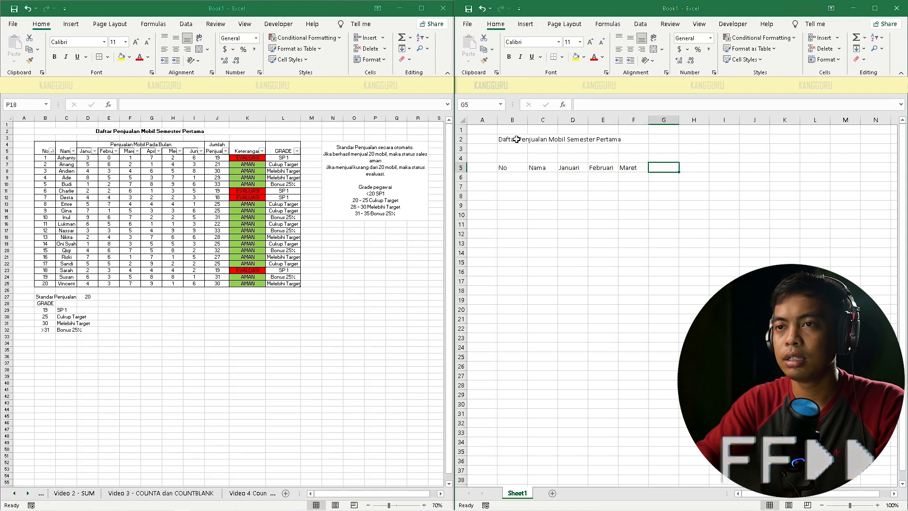
{"action": "type", "text": "April"}
{"action": "key", "text": "Tab"}
{"action": "type", "text": "Mei"}
{"action": "key", "text": "Tab"}
{"action": "type", "text": "Juni"}
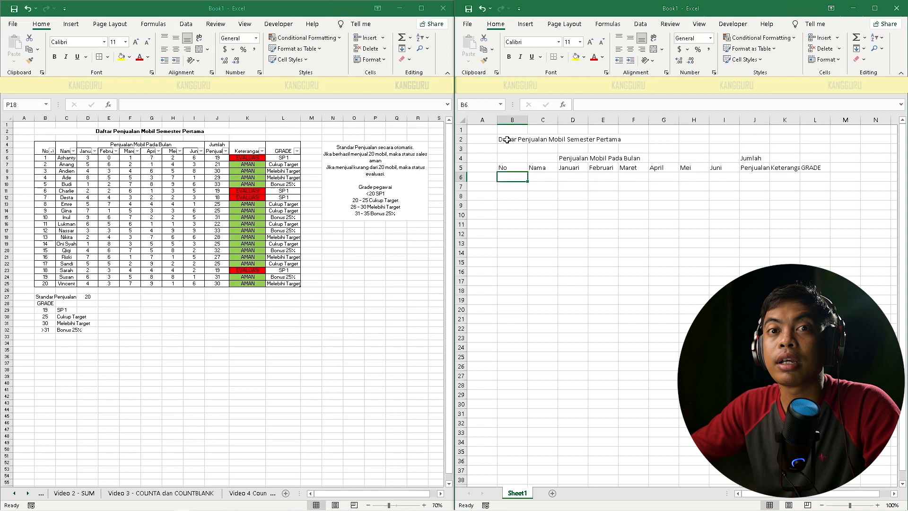
Try Merge & Center on the title across B2:L2 and undo the merge
{"action": "left_click_drag", "start_coordinate": [507, 140], "coordinate": [825, 140]}
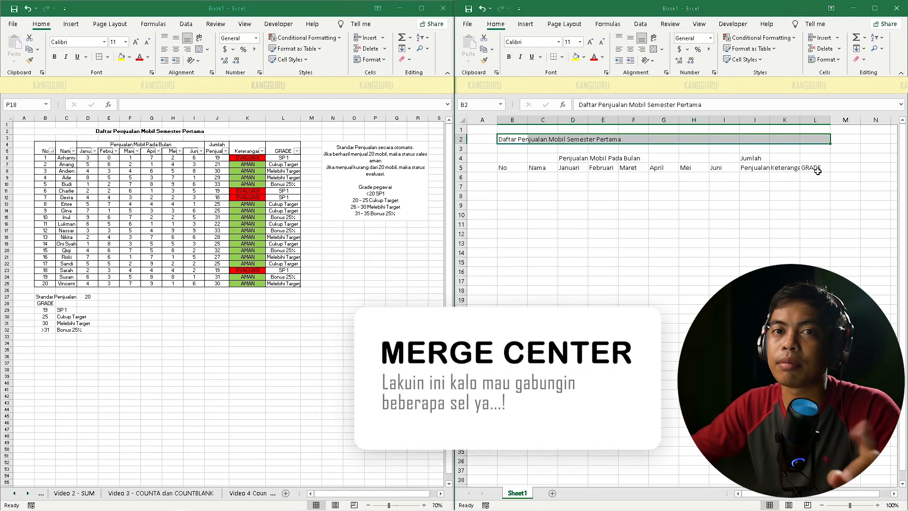
{"action": "left_click", "coordinate": [662, 50]}
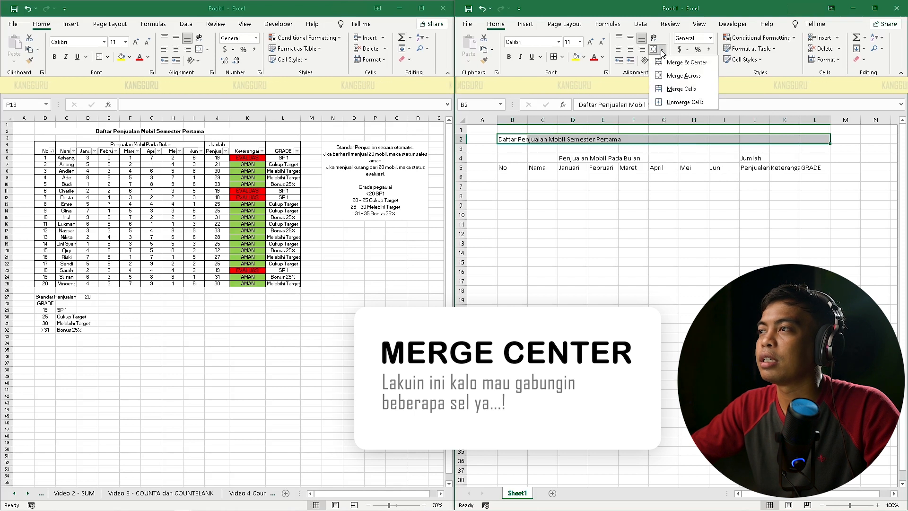
{"action": "left_click", "coordinate": [683, 62]}
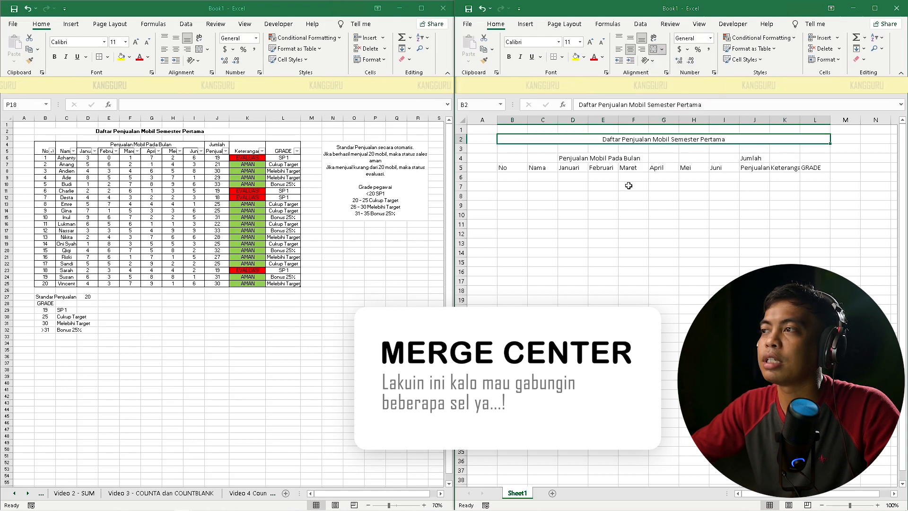
{"action": "left_click", "coordinate": [482, 9]}
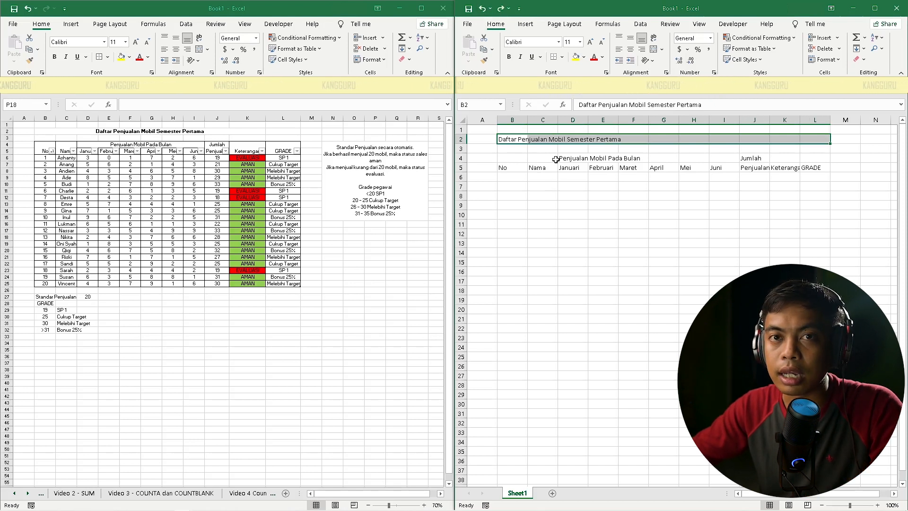
Merge and center the title across B2:L2 and make it bold
{"action": "key", "text": "alt"}
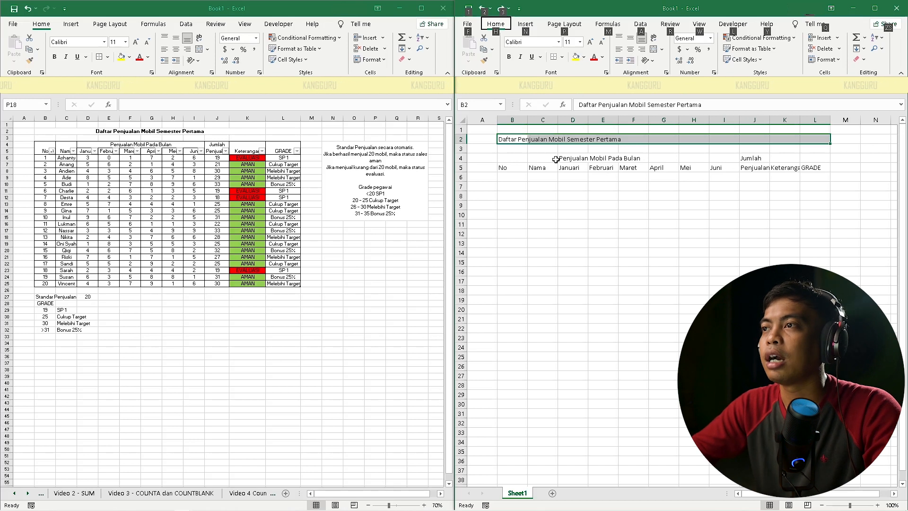
{"action": "key", "text": "h"}
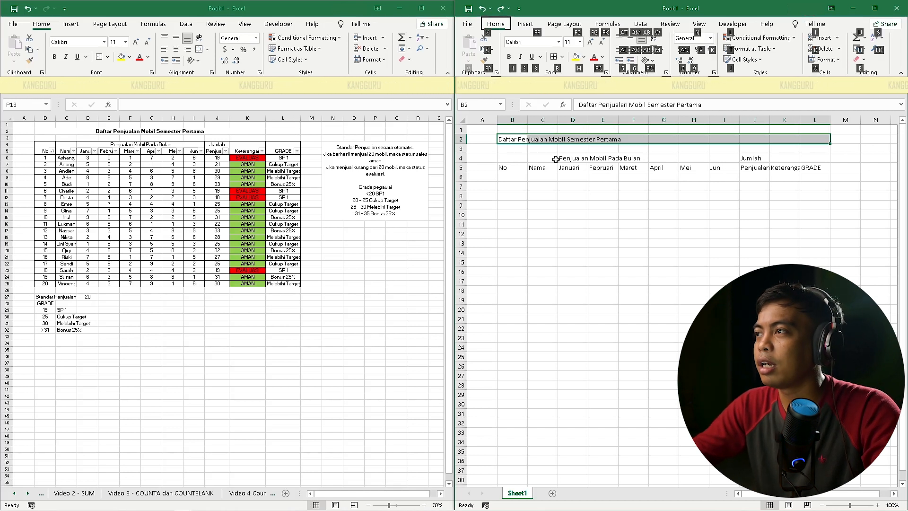
{"action": "key", "text": "m"}
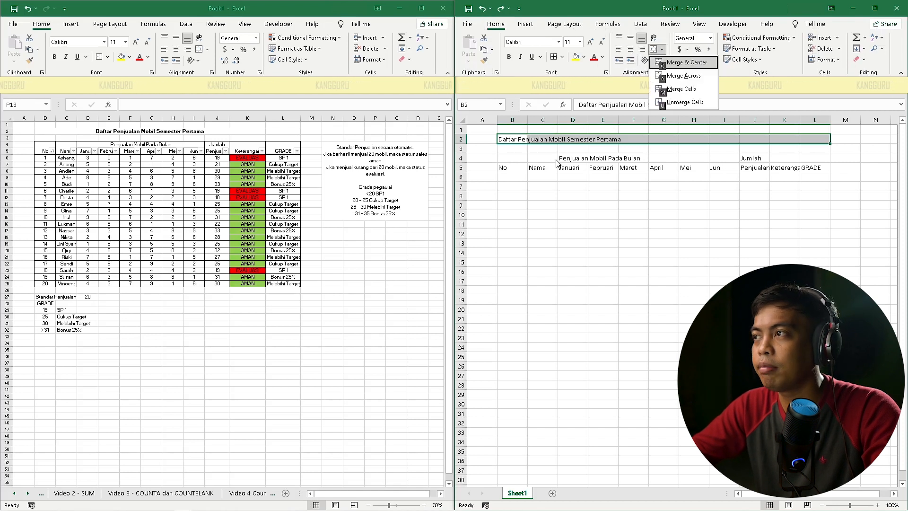
{"action": "key", "text": "c"}
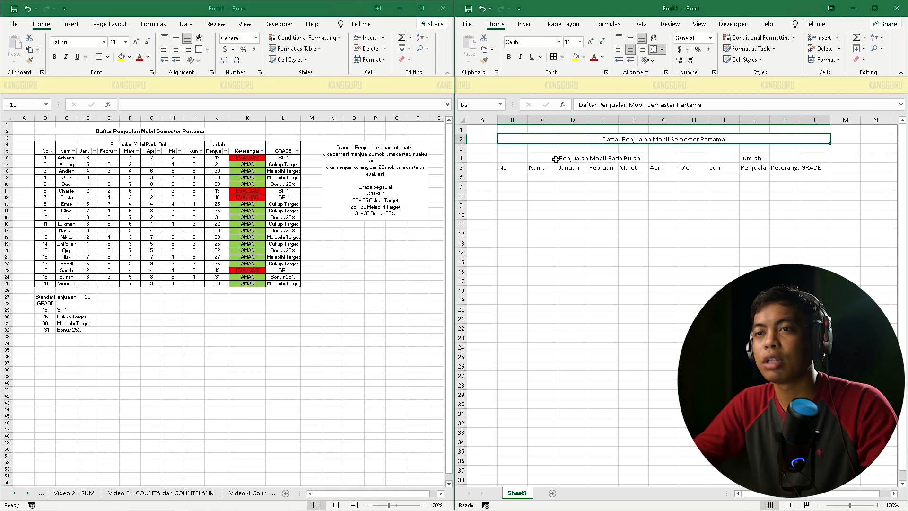
{"action": "key", "text": "ctrl+b"}
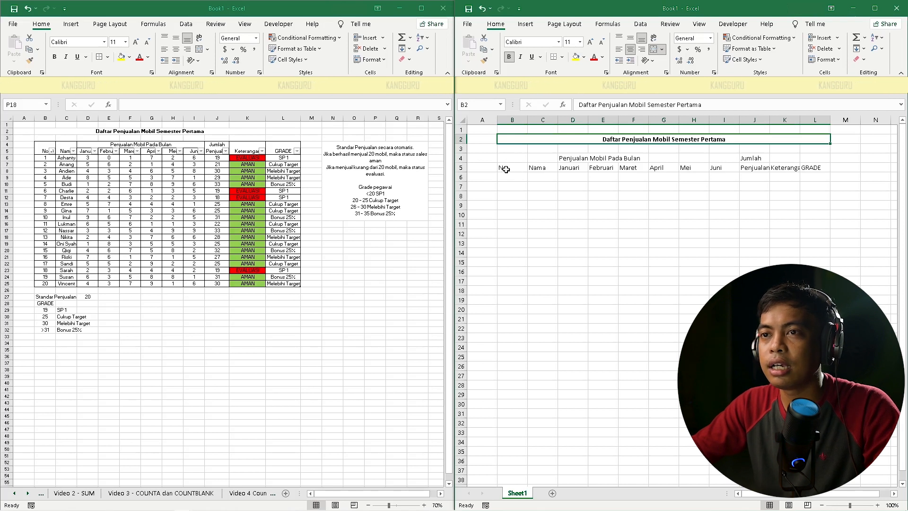
{"action": "left_click_drag", "start_coordinate": [515, 157], "coordinate": [535, 167]}
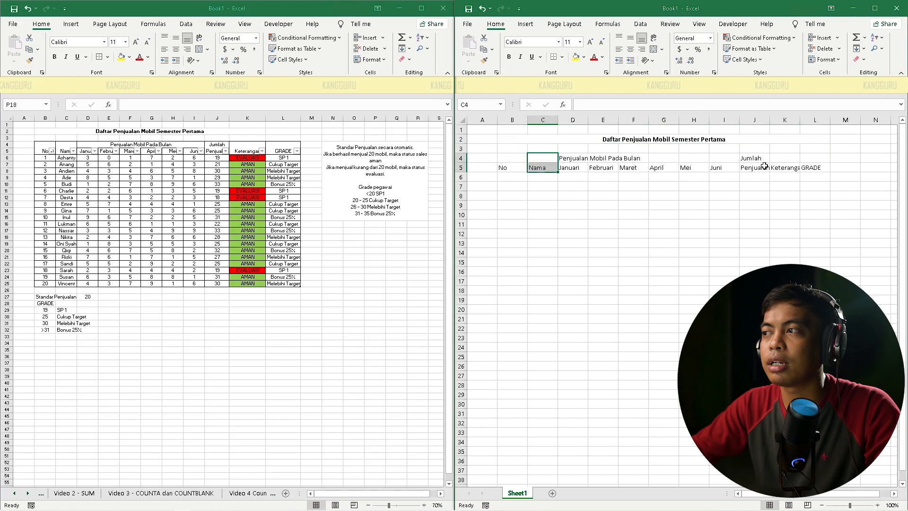
{"action": "left_click_drag", "start_coordinate": [763, 158], "coordinate": [809, 167]}
{"action": "left_click", "coordinate": [650, 215]}
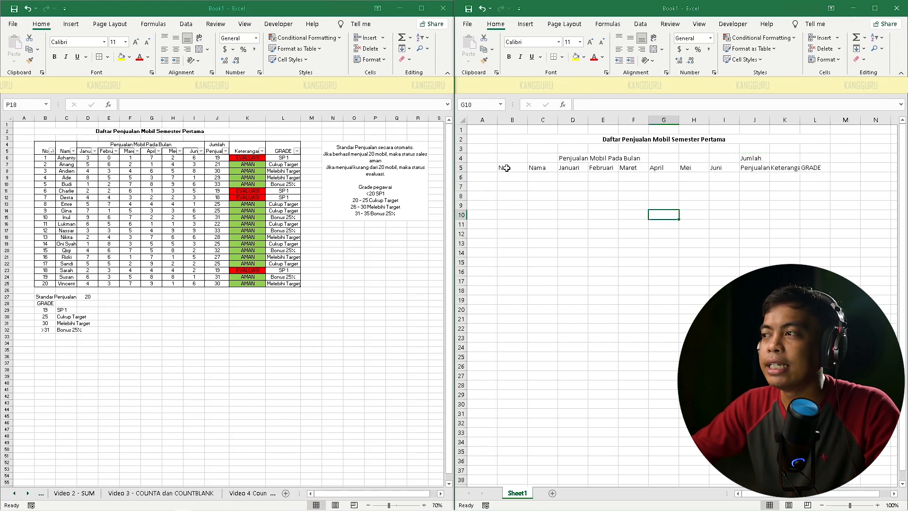
Convert the header row B5:L5 into a table, marking that it has headers
{"action": "left_click_drag", "start_coordinate": [507, 167], "coordinate": [807, 168]}
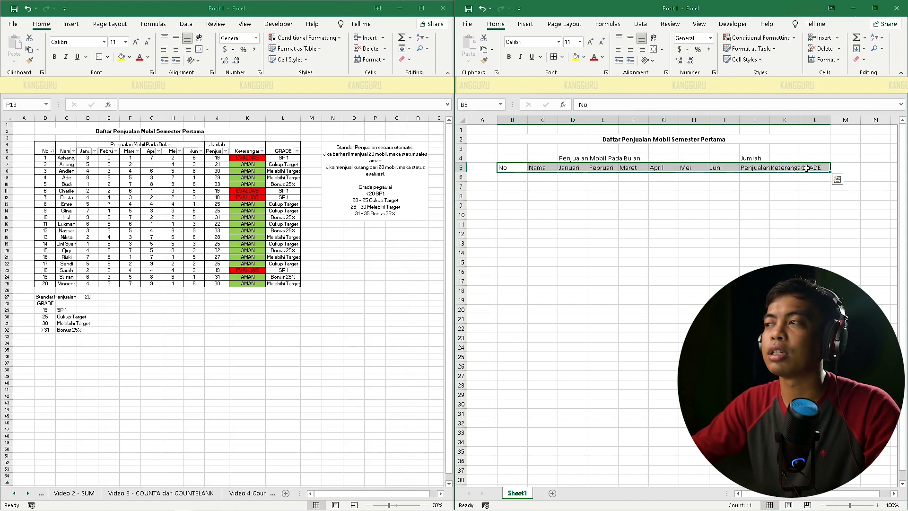
{"action": "left_click", "coordinate": [525, 26]}
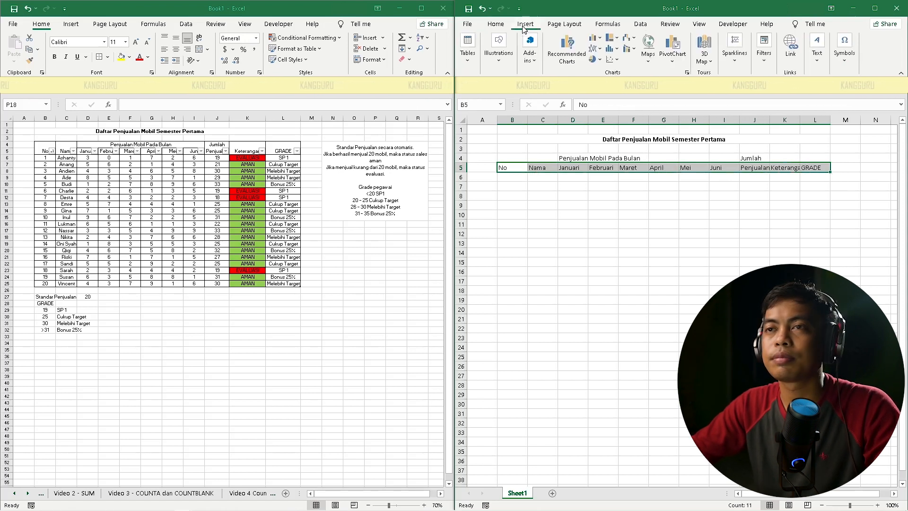
{"action": "left_click", "coordinate": [477, 57]}
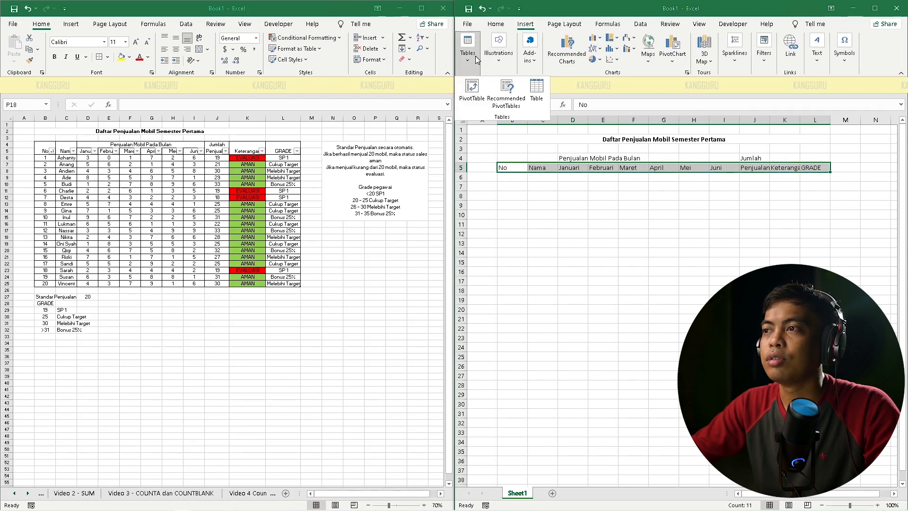
{"action": "left_click", "coordinate": [536, 89]}
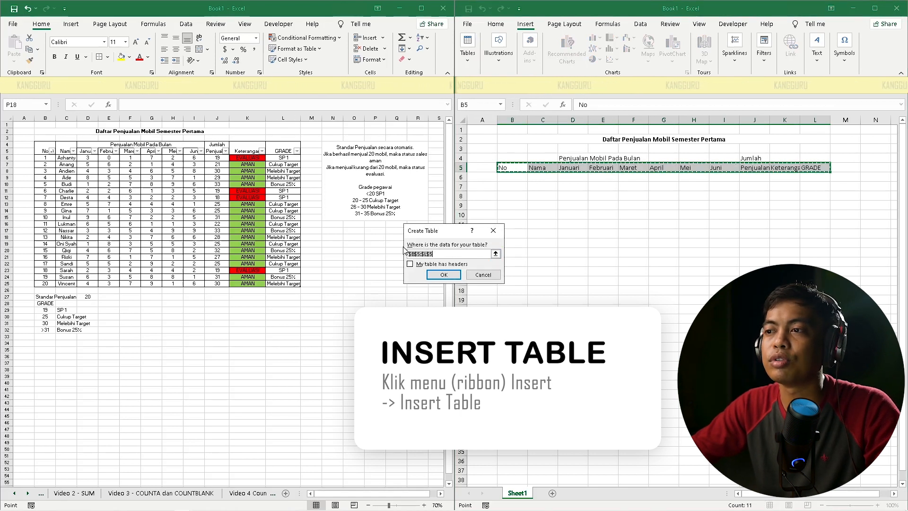
{"action": "left_click", "coordinate": [410, 264]}
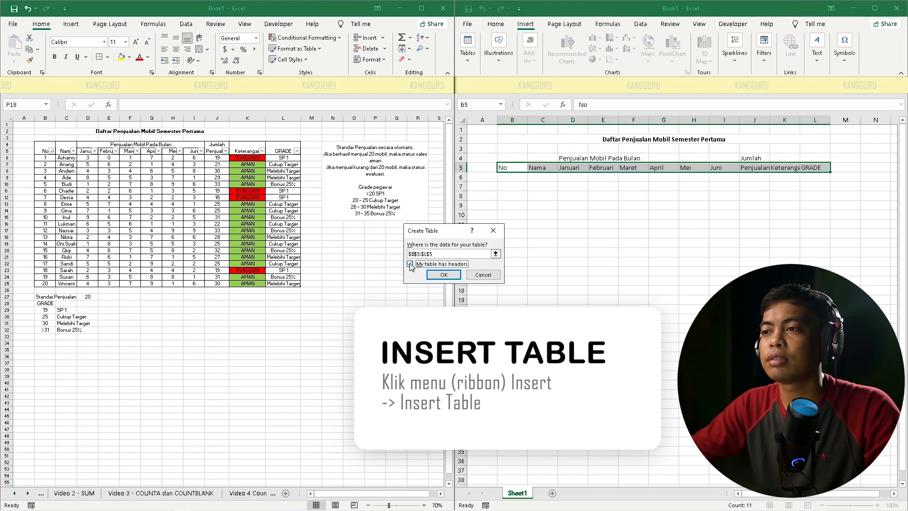
{"action": "left_click", "coordinate": [444, 275]}
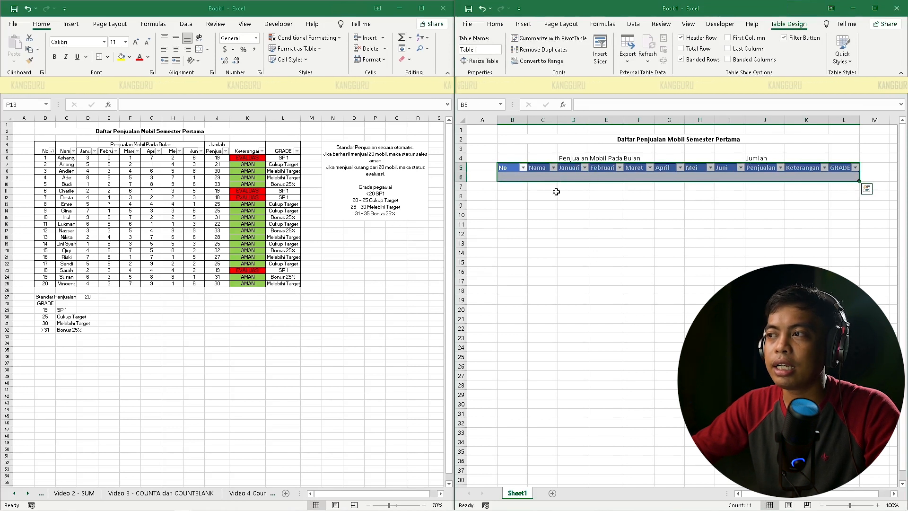
{"action": "left_click", "coordinate": [565, 207]}
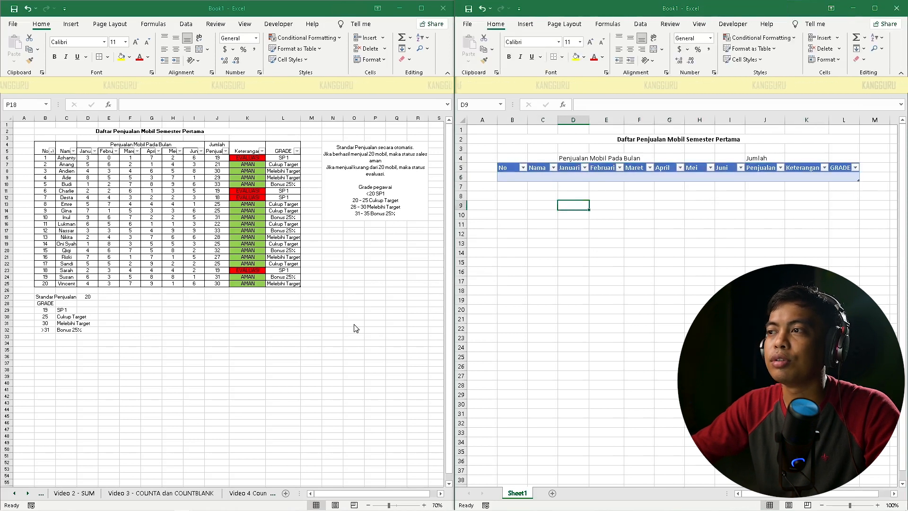
Merge and center the heading Penjualan Mobil Pada Bulan across D4:I4
{"action": "left_click", "coordinate": [572, 159]}
{"action": "left_click_drag", "start_coordinate": [579, 159], "coordinate": [721, 157]}
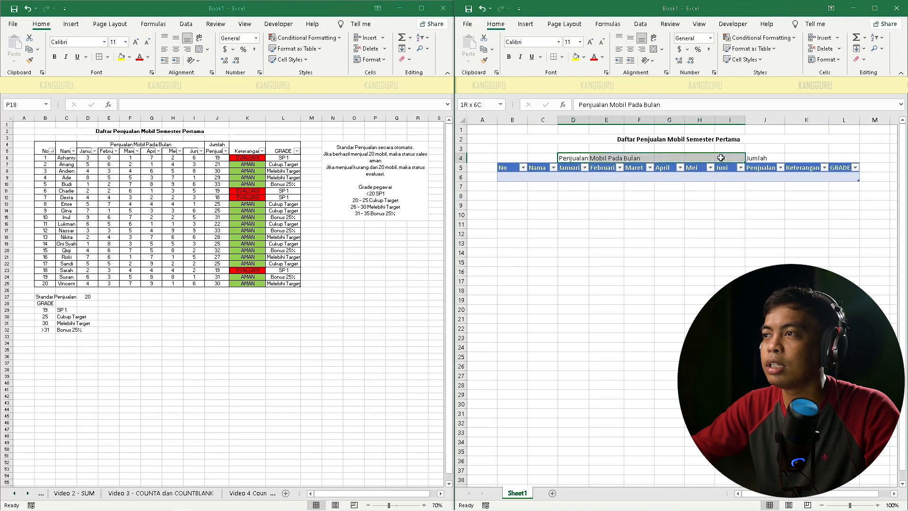
{"action": "left_click", "coordinate": [654, 50]}
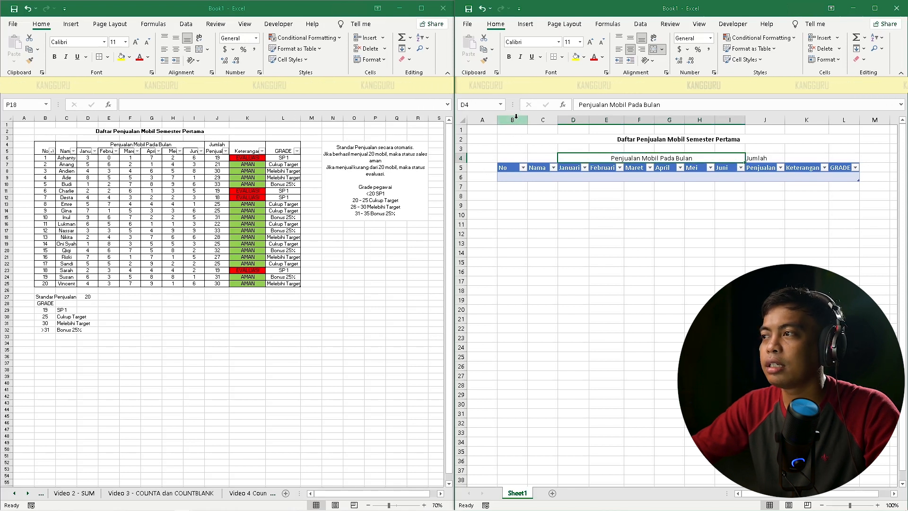
Center the contents of columns B through L horizontally
{"action": "left_click_drag", "start_coordinate": [516, 117], "coordinate": [812, 114]}
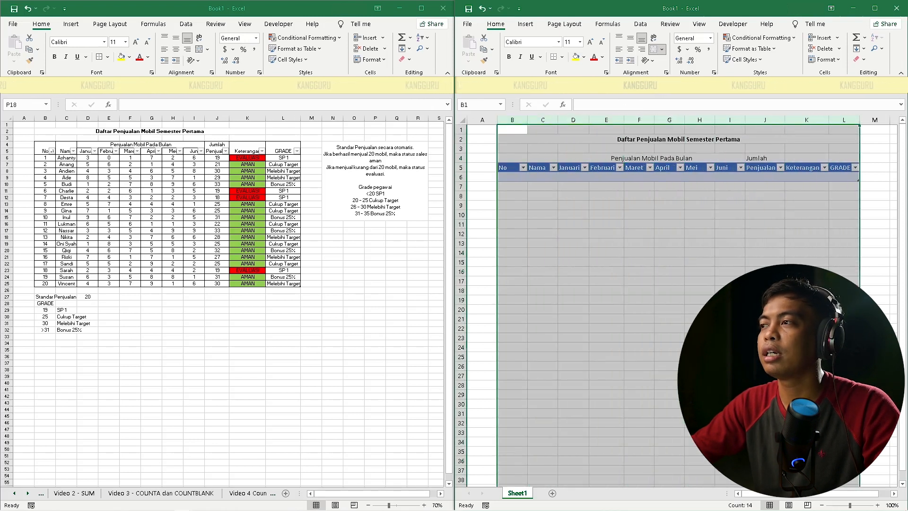
{"action": "left_click", "coordinate": [631, 50]}
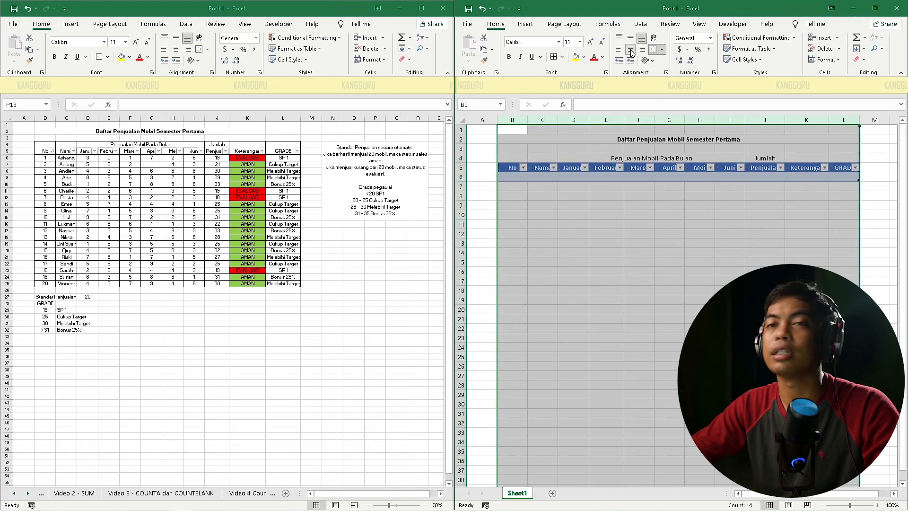
{"action": "left_click", "coordinate": [606, 204]}
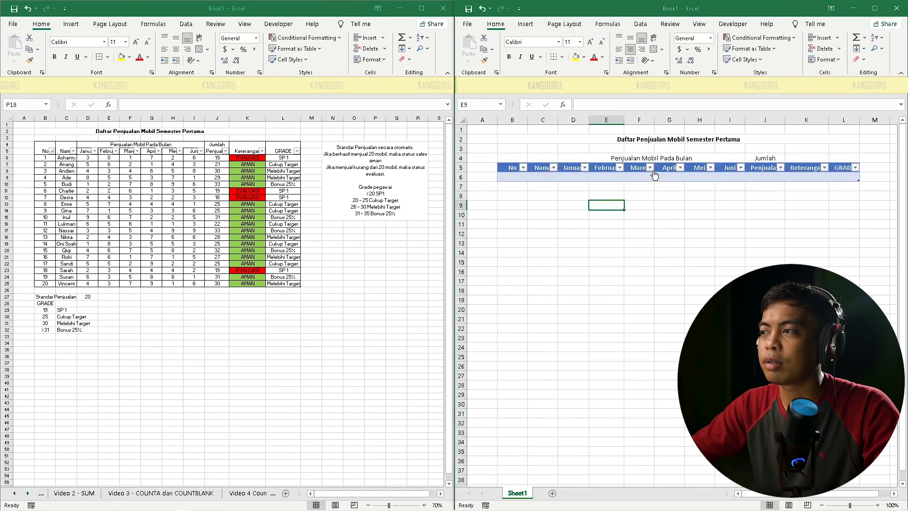
Examine the sheet's print preview and return to the worksheet
{"action": "left_click", "coordinate": [637, 209]}
{"action": "key", "text": "ctrl+p"}
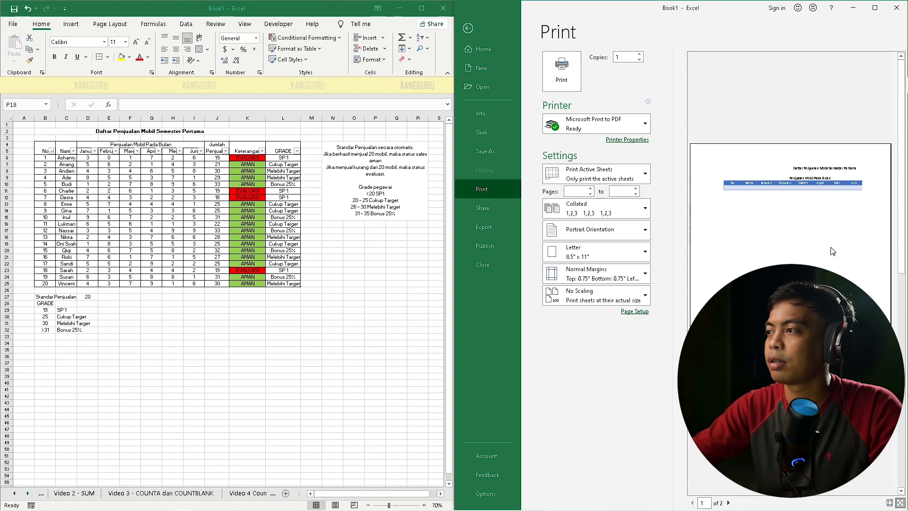
{"action": "left_click", "coordinate": [876, 8]}
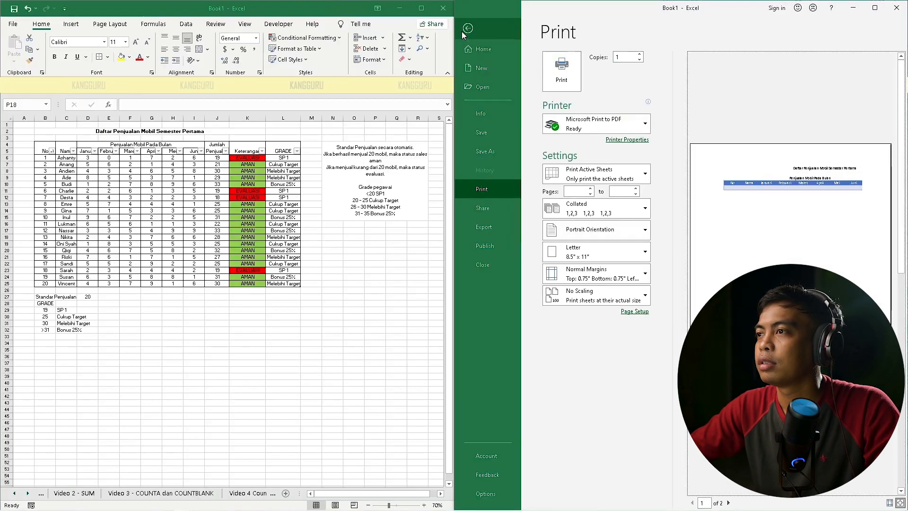
{"action": "left_click", "coordinate": [463, 31]}
{"action": "left_click", "coordinate": [695, 253]}
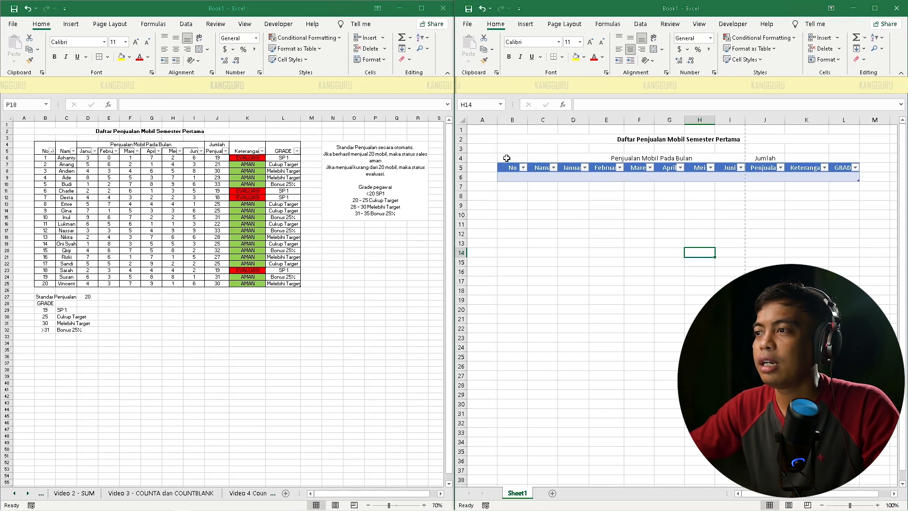
Apply the plain, uncolored style from the Light group to the table in B5:L6
{"action": "left_click_drag", "start_coordinate": [508, 167], "coordinate": [859, 180]}
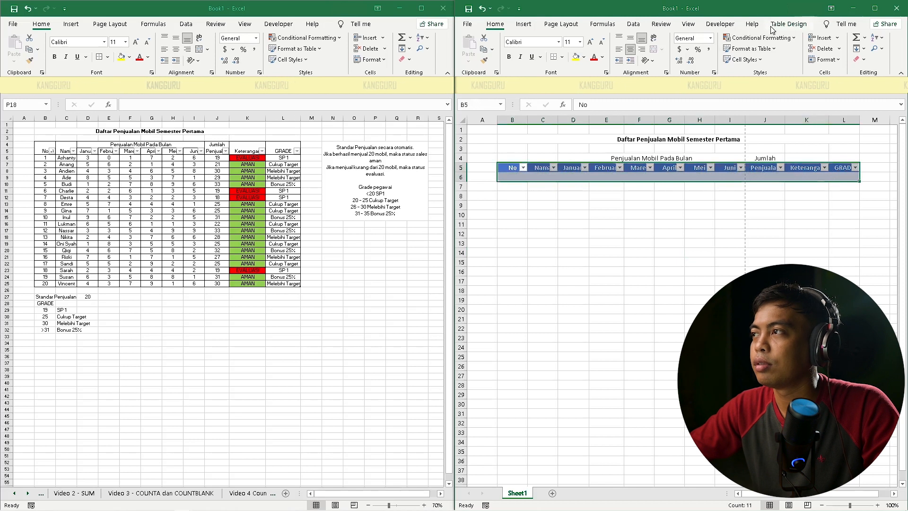
{"action": "left_click", "coordinate": [843, 52]}
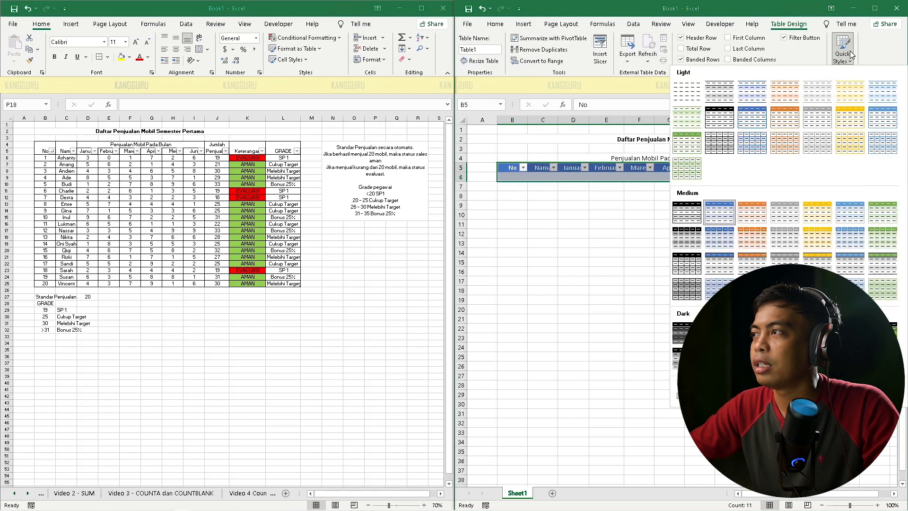
{"action": "left_click", "coordinate": [687, 91]}
{"action": "left_click", "coordinate": [639, 214]}
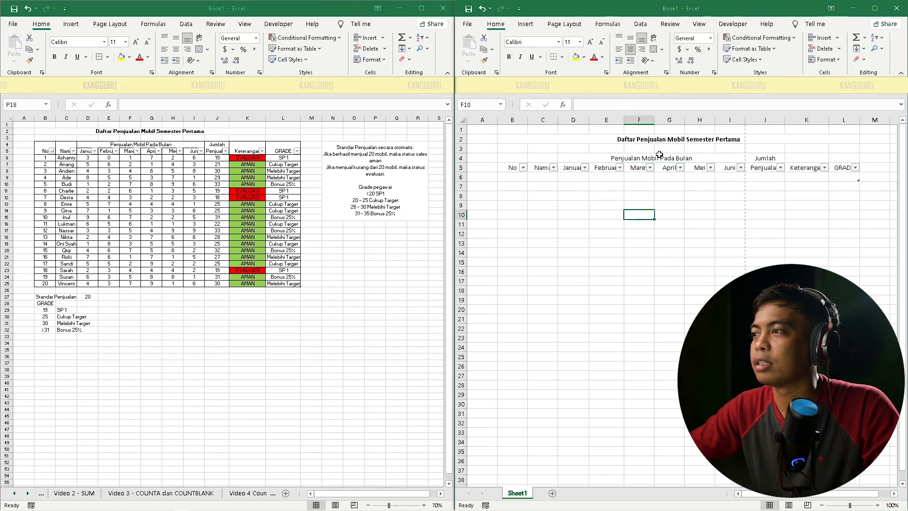
Apply outside borders to the header blocks in rows 4 and 5, from column B through L
{"action": "left_click_drag", "start_coordinate": [518, 156], "coordinate": [518, 169]}
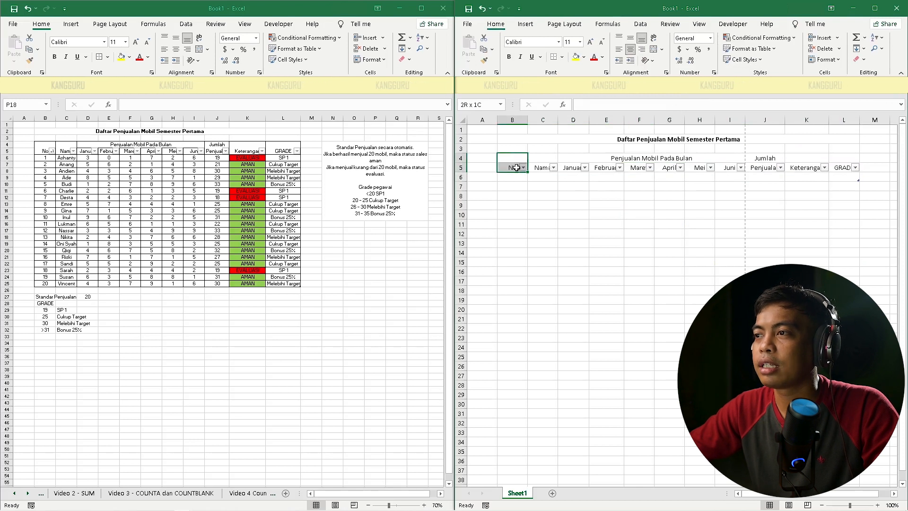
{"action": "left_click", "coordinate": [562, 58]}
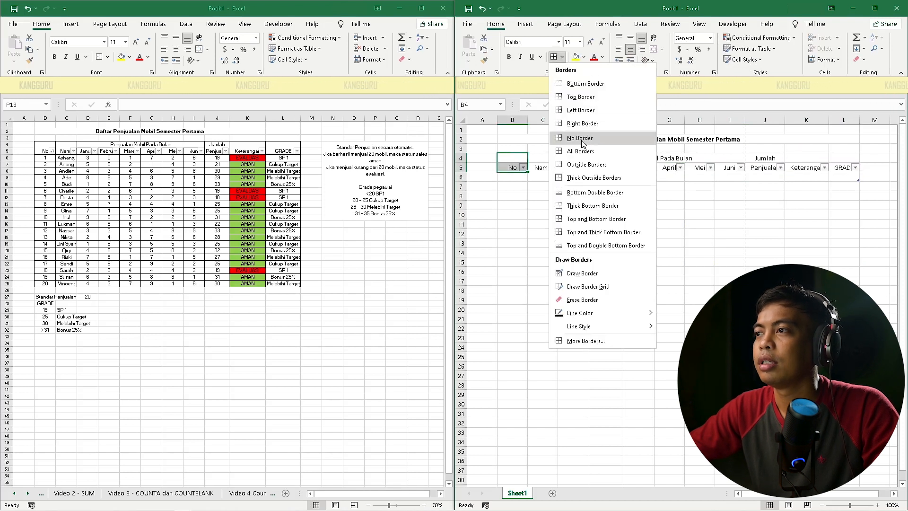
{"action": "left_click", "coordinate": [585, 165]}
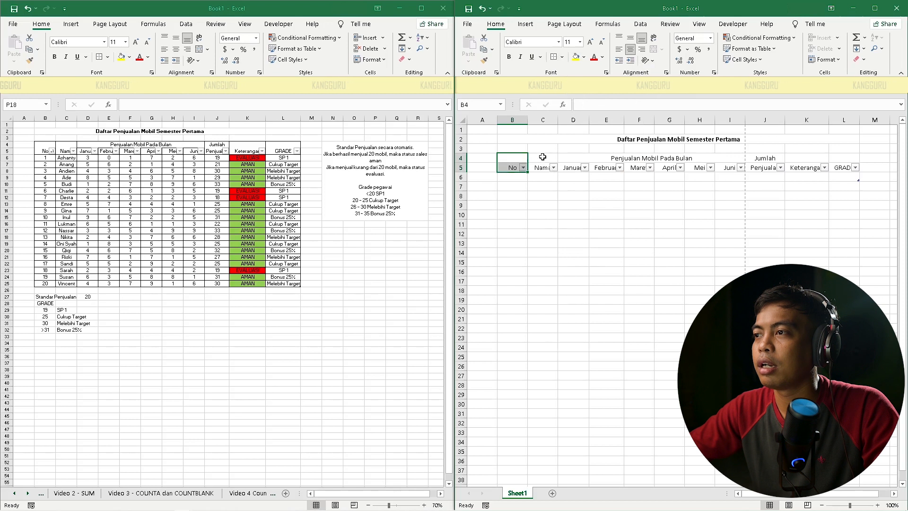
{"action": "left_click_drag", "start_coordinate": [543, 157], "coordinate": [543, 169]}
{"action": "left_click", "coordinate": [628, 214]}
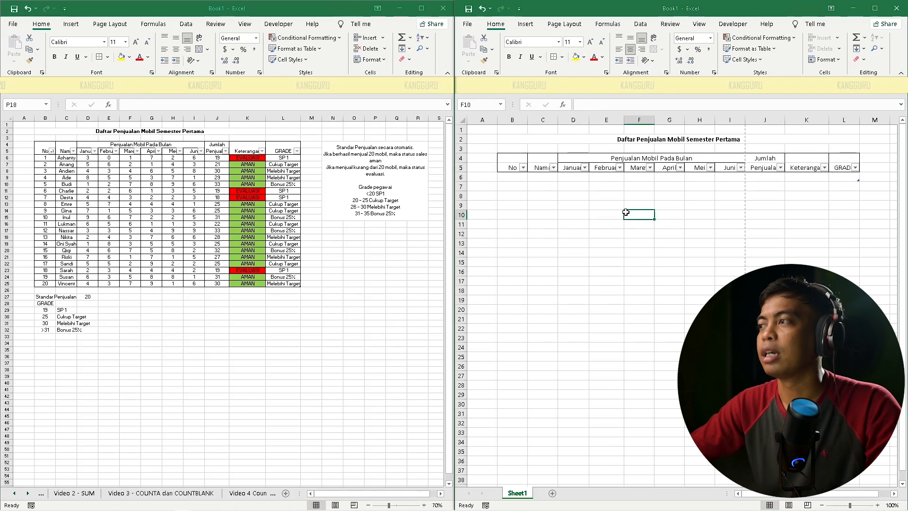
Enter 1 as the first row number in B6 and apply all borders to B6:L6
{"action": "left_click", "coordinate": [517, 179]}
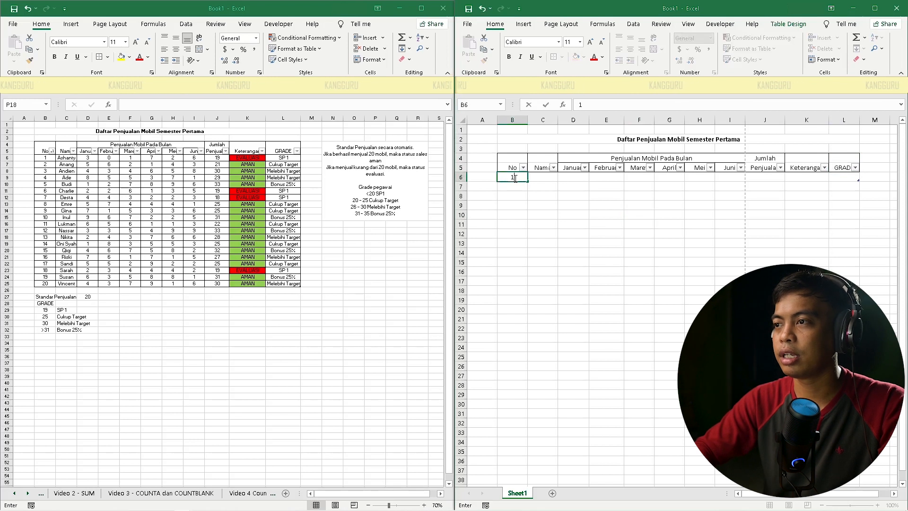
{"action": "key", "text": "Right"}
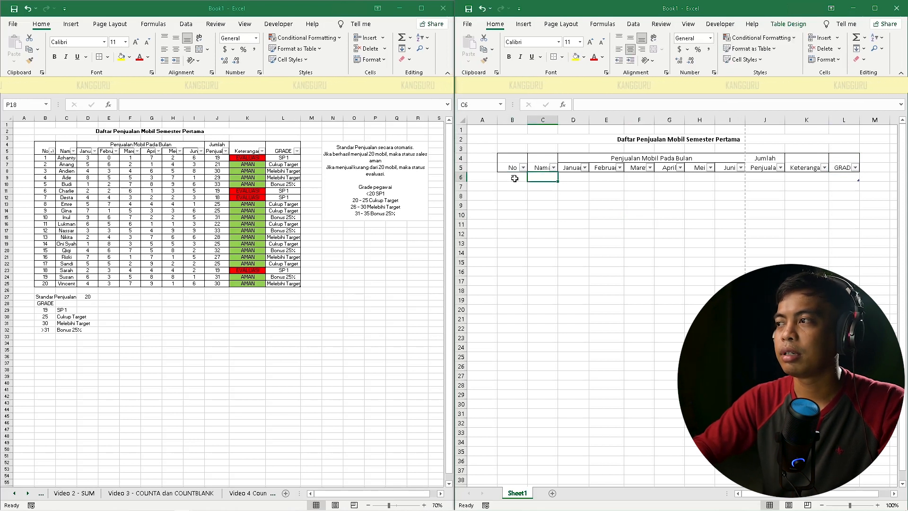
{"action": "left_click_drag", "start_coordinate": [515, 176], "coordinate": [847, 179]}
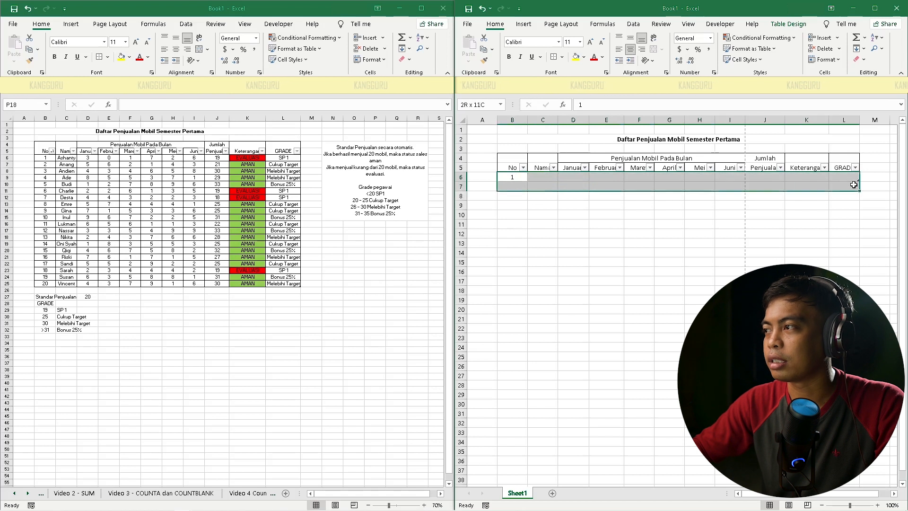
{"action": "left_click", "coordinate": [560, 57]}
{"action": "left_click", "coordinate": [575, 152]}
{"action": "left_click", "coordinate": [546, 208]}
Enter the first salesperson's name in C6 and the January to June sales 3, 0, 1, 7, 2 and 6 in D6:I6
{"action": "left_click", "coordinate": [546, 176]}
{"action": "type", "text": "Ashanty"}
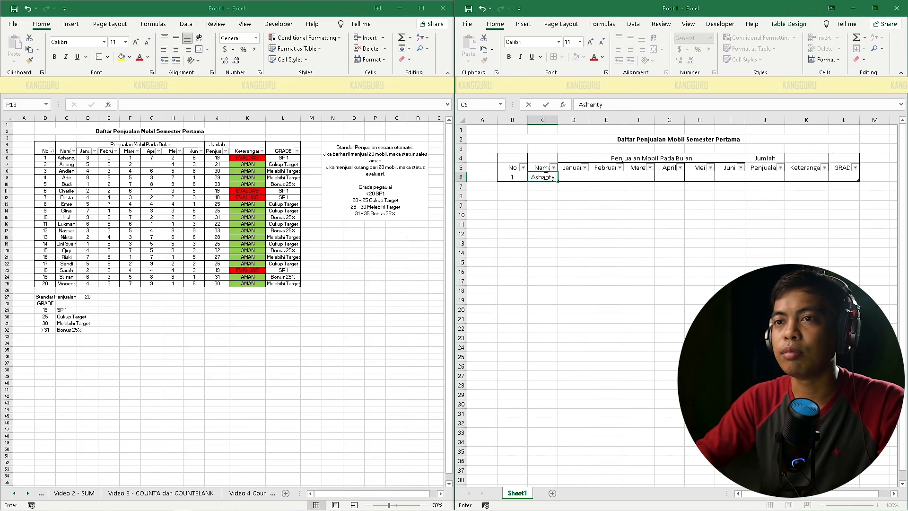
{"action": "key", "text": "Tab"}
{"action": "type", "text": "3"}
{"action": "key", "text": "Tab"}
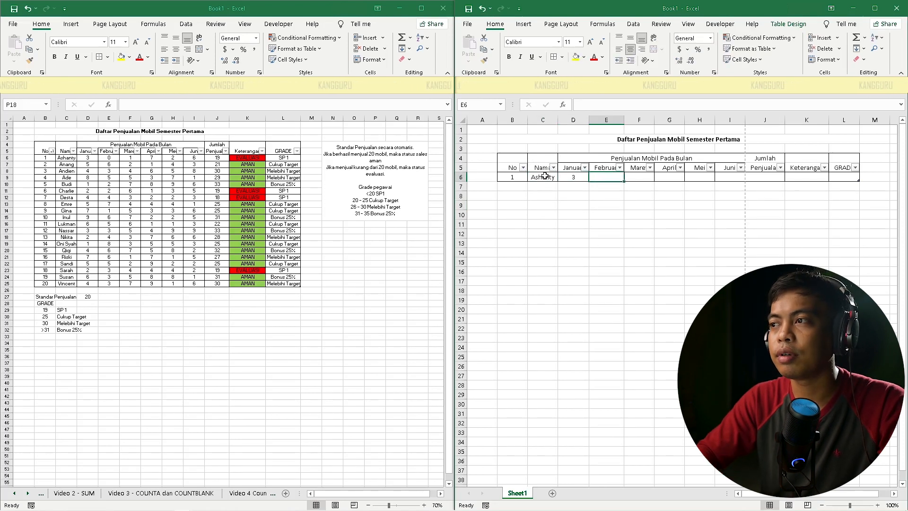
{"action": "key", "text": "Tab"}
{"action": "type", "text": "1"}
{"action": "key", "text": "Tab"}
{"action": "type", "text": "7"}
{"action": "key", "text": "Tab"}
{"action": "type", "text": "2"}
{"action": "key", "text": "Tab"}
{"action": "type", "text": "6"}
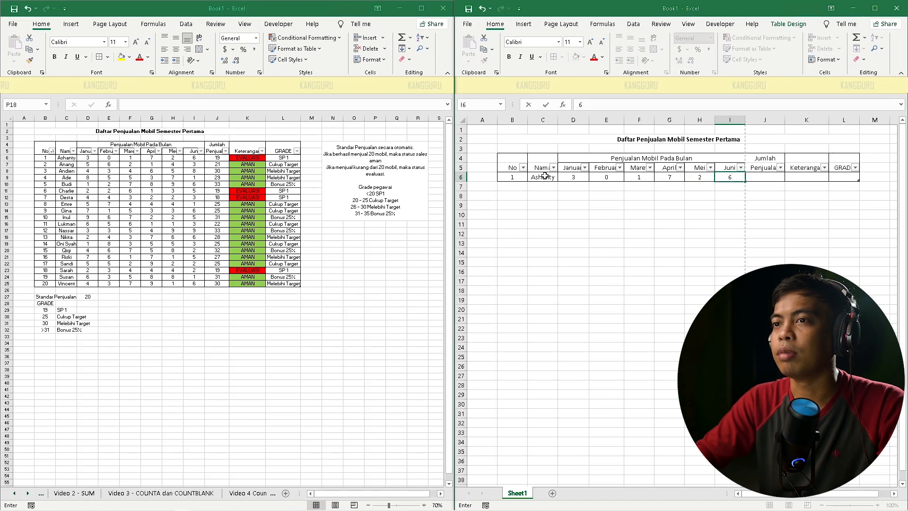
{"action": "key", "text": "Tab"}
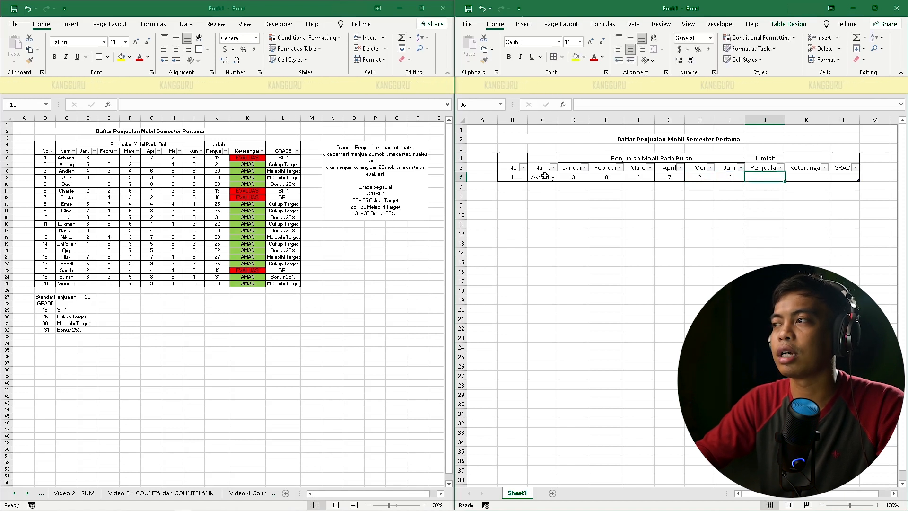
{"action": "key", "text": "Tab"}
{"action": "key", "text": "Tab"}
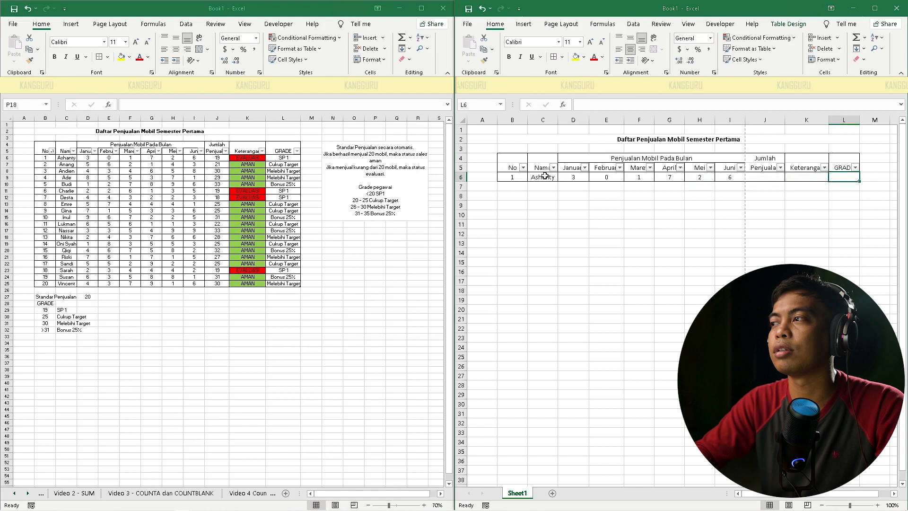
{"action": "key", "text": "Return"}
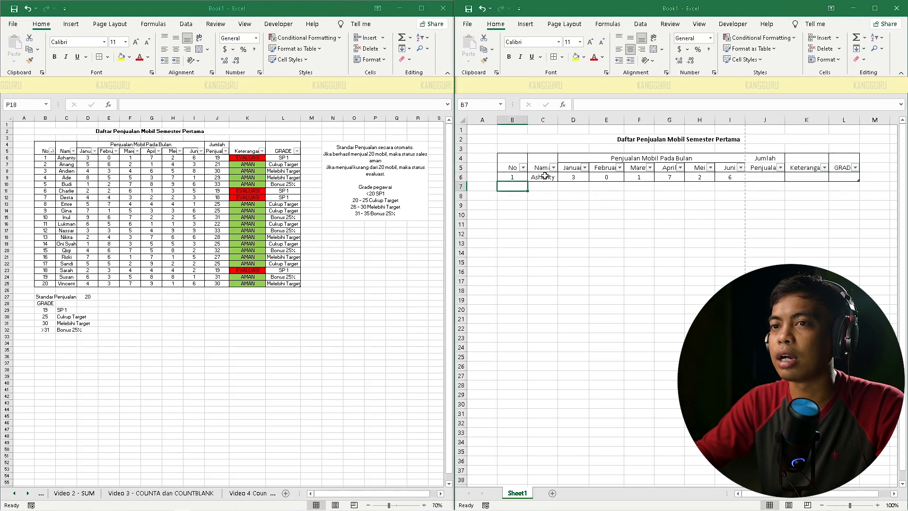
Enter 2 in B7 as the next row number, extending the table by one row
{"action": "type", "text": "2"}
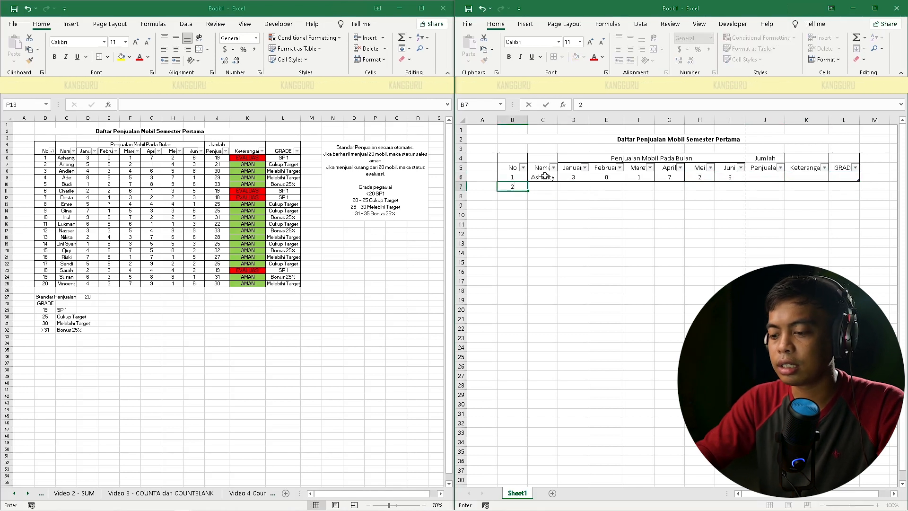
{"action": "key", "text": "Return"}
{"action": "key", "text": "Return"}
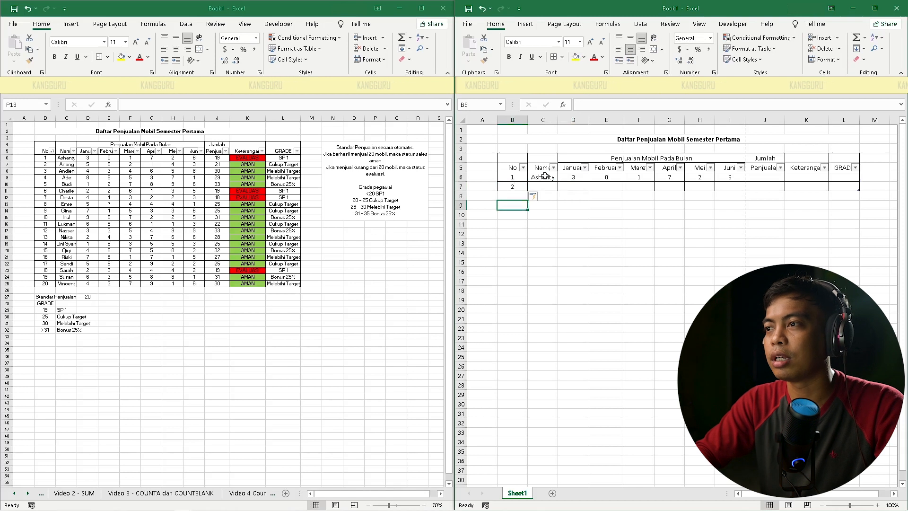
Examine the new table row's cells and borders from B7 across to L7 and back
{"action": "key", "text": "Up"}
{"action": "key", "text": "Up"}
{"action": "key", "text": "Right"}
{"action": "key", "text": "Right"}
{"action": "key", "text": "Right"}
{"action": "key", "text": "Right"}
{"action": "key", "text": "Right"}
{"action": "key", "text": "Right"}
{"action": "key", "text": "Right"}
{"action": "key", "text": "Right"}
{"action": "key", "text": "Right"}
{"action": "key", "text": "Right"}
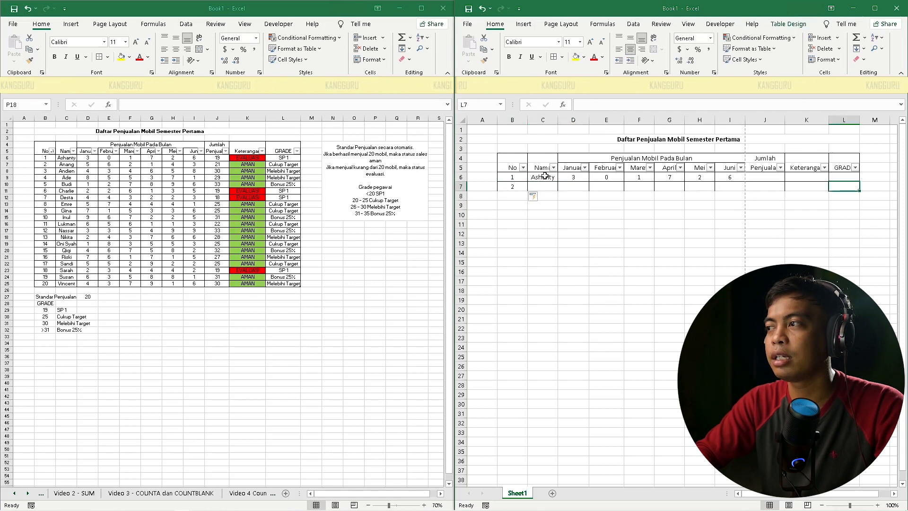
{"action": "key", "text": "Left"}
{"action": "key", "text": "Left"}
{"action": "key", "text": "Left"}
{"action": "key", "text": "Left"}
{"action": "key", "text": "Left"}
{"action": "key", "text": "Left"}
{"action": "key", "text": "Left"}
{"action": "key", "text": "Left"}
{"action": "key", "text": "Left"}
{"action": "key", "text": "Left"}
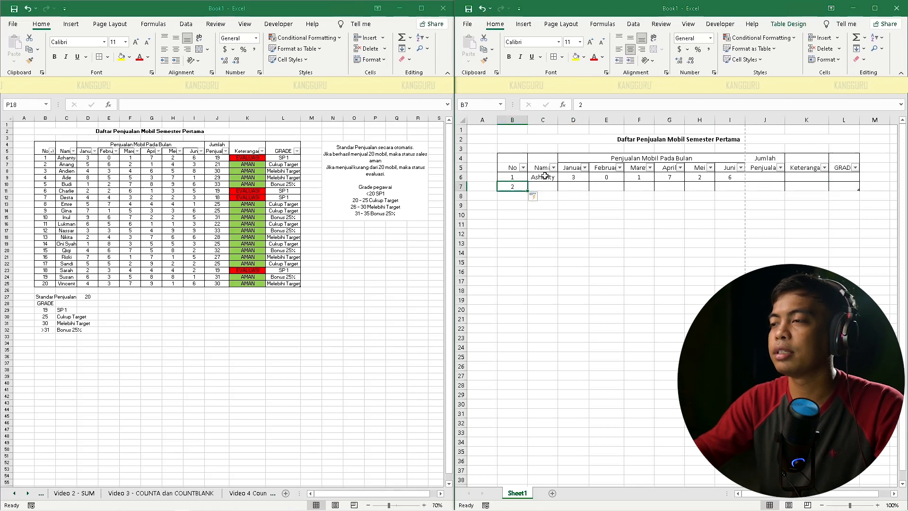
Enter the second salesperson's name in C7 and the January to June sales 5, 6, 2, 1, 4 and 3 in D7:I7
{"action": "key", "text": "Right"}
{"action": "type", "text": "Anan"}
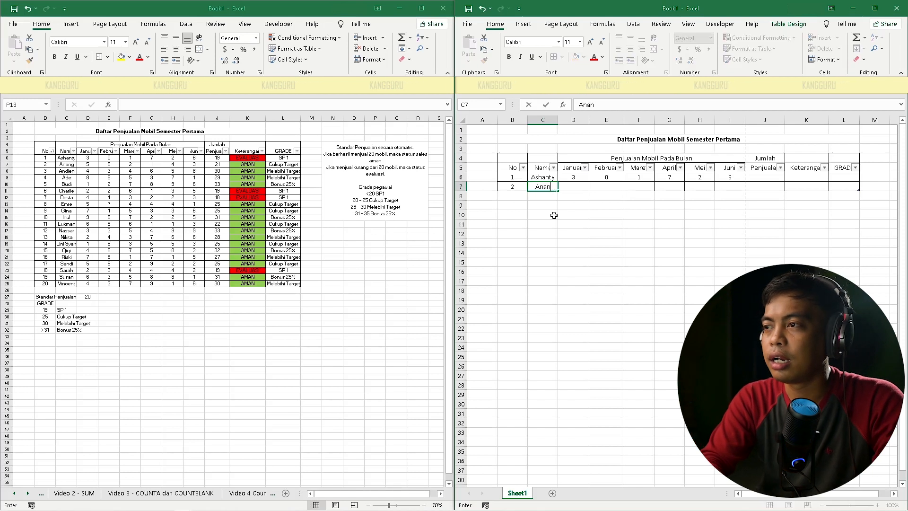
{"action": "type", "text": "g"}
{"action": "key", "text": "Tab"}
{"action": "type", "text": "5"}
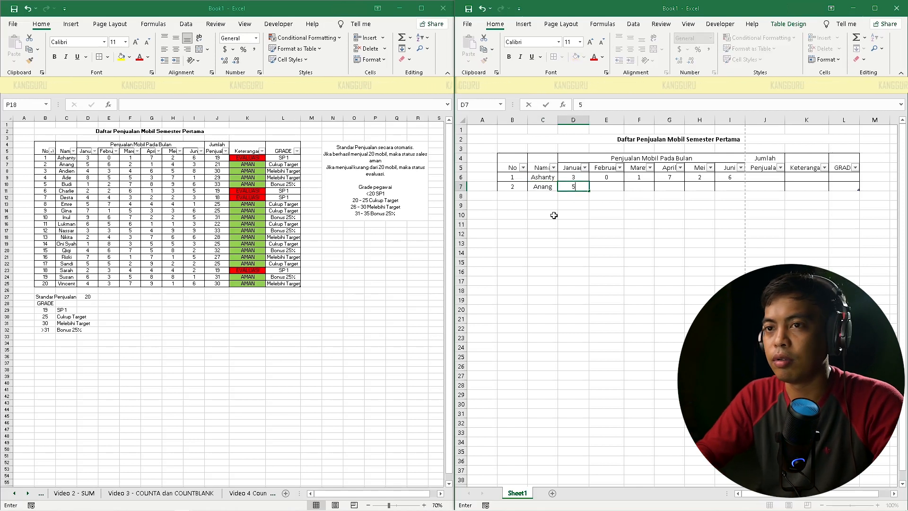
{"action": "key", "text": "Tab"}
{"action": "type", "text": "6"}
{"action": "key", "text": "Tab"}
{"action": "type", "text": "2"}
{"action": "key", "text": "Tab"}
{"action": "type", "text": "1"}
{"action": "key", "text": "Tab"}
{"action": "type", "text": "4"}
{"action": "key", "text": "Tab"}
{"action": "type", "text": "3"}
{"action": "key", "text": "Tab"}
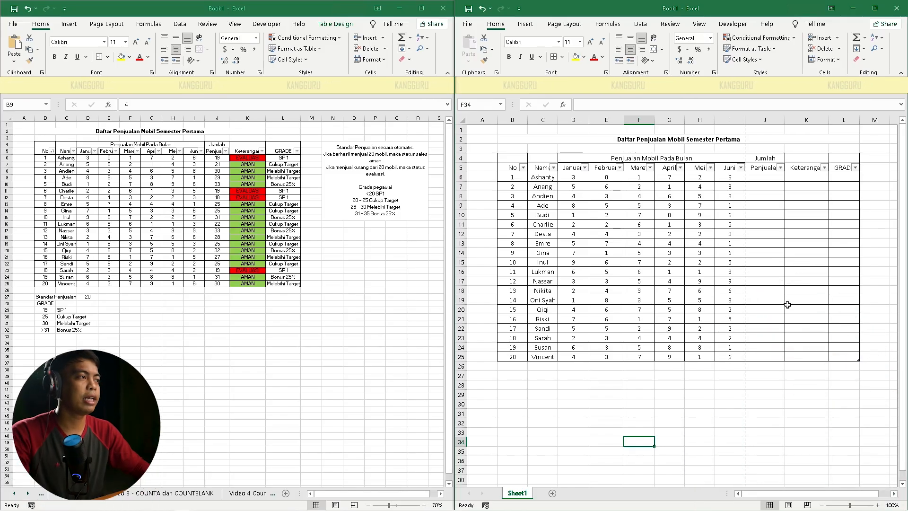
Fill the Penjualan total column from J6 with a SUM formula adding the row's Januari to Juni sales
{"action": "left_click", "coordinate": [765, 177]}
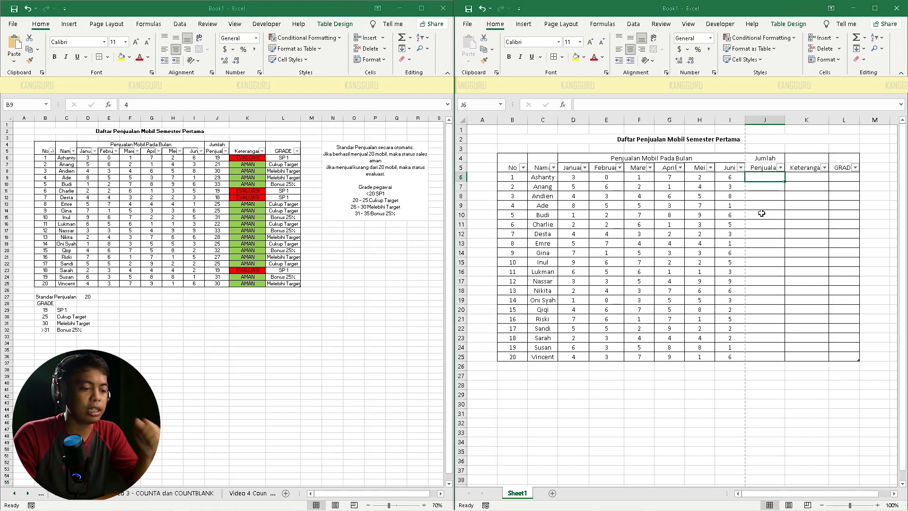
{"action": "type", "text": "="}
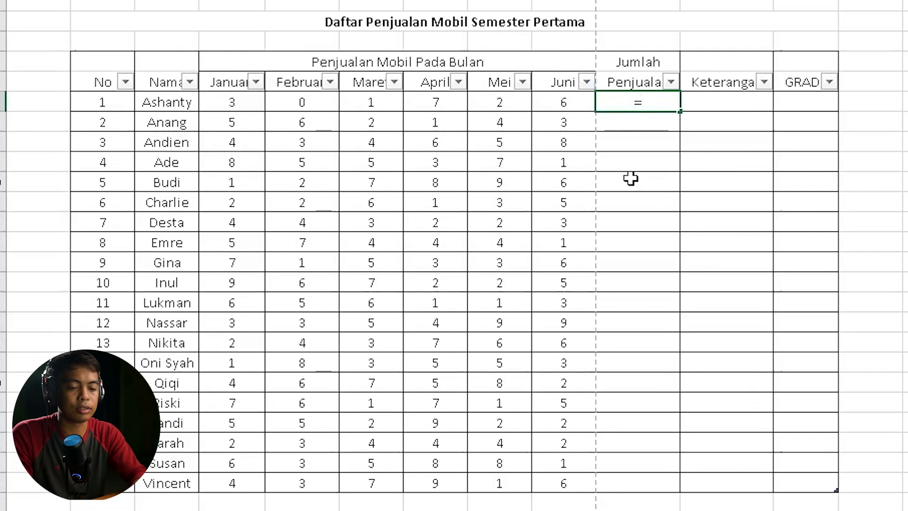
{"action": "type", "text": "SUM"}
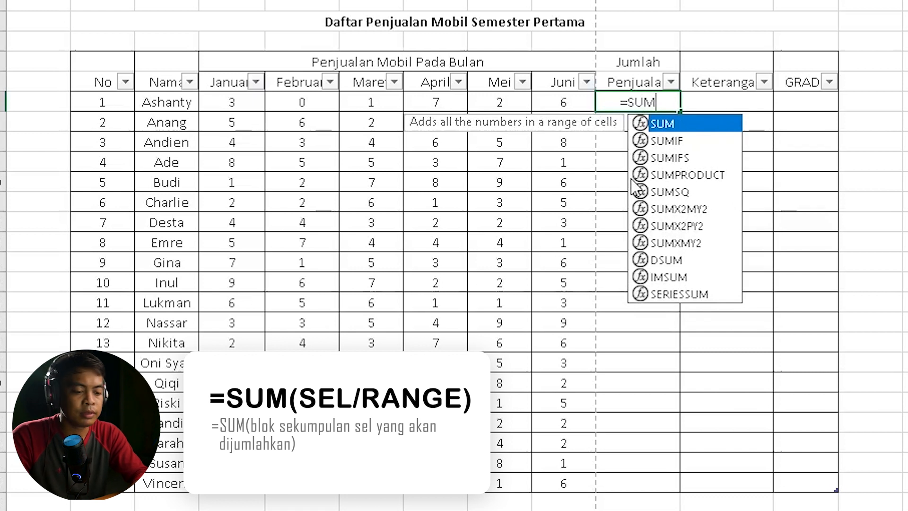
{"action": "type", "text": "("}
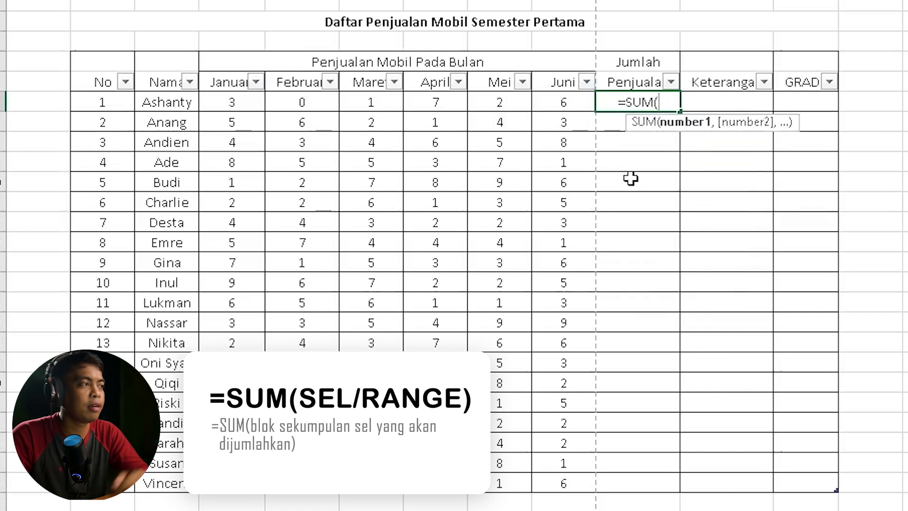
{"action": "left_click_drag", "start_coordinate": [237, 103], "coordinate": [544, 102]}
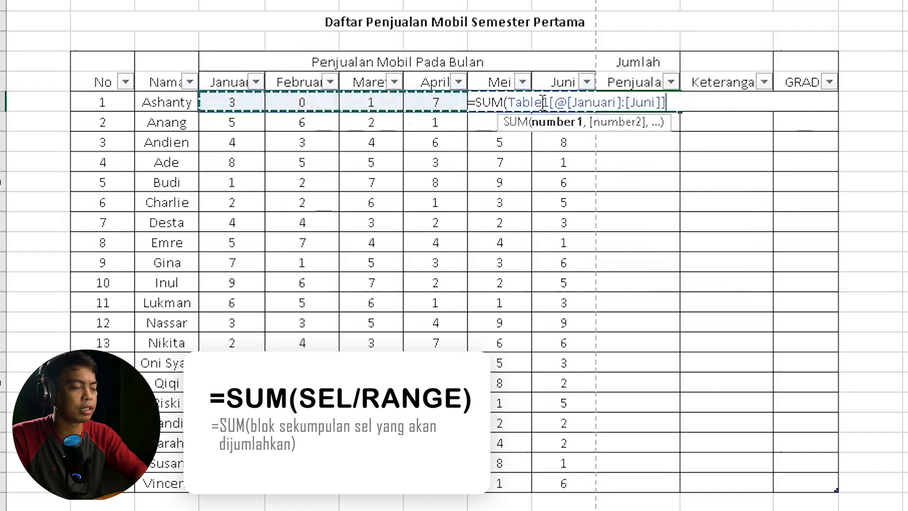
{"action": "key", "text": "Return"}
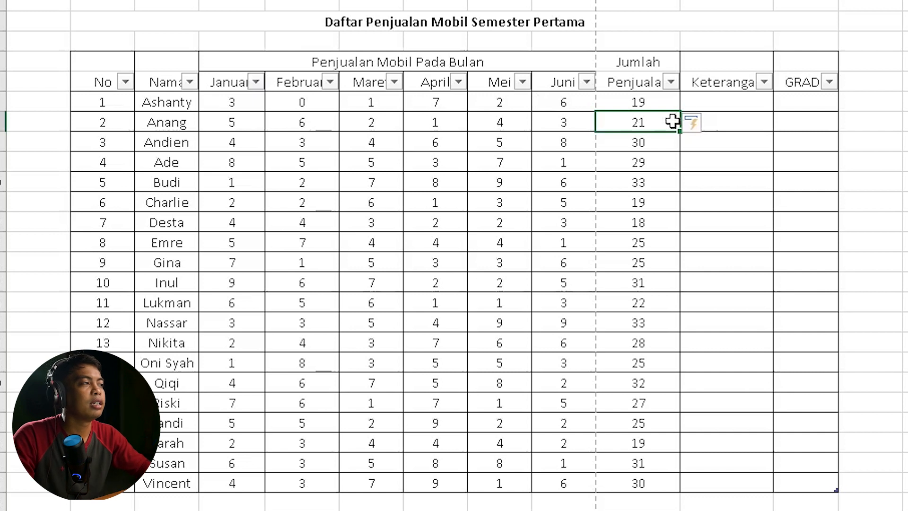
Enter the label Standar Penjualan in B27 below the table and left-align it
{"action": "left_click", "coordinate": [711, 103]}
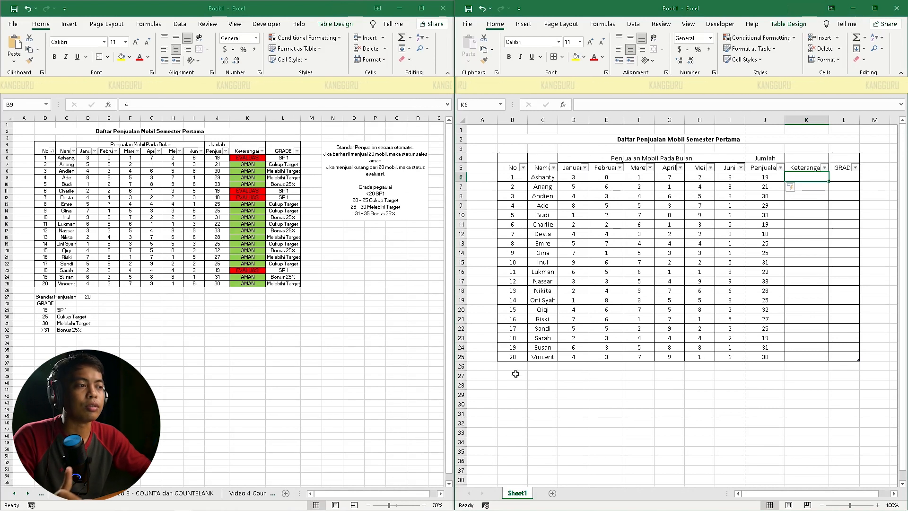
{"action": "left_click", "coordinate": [516, 374]}
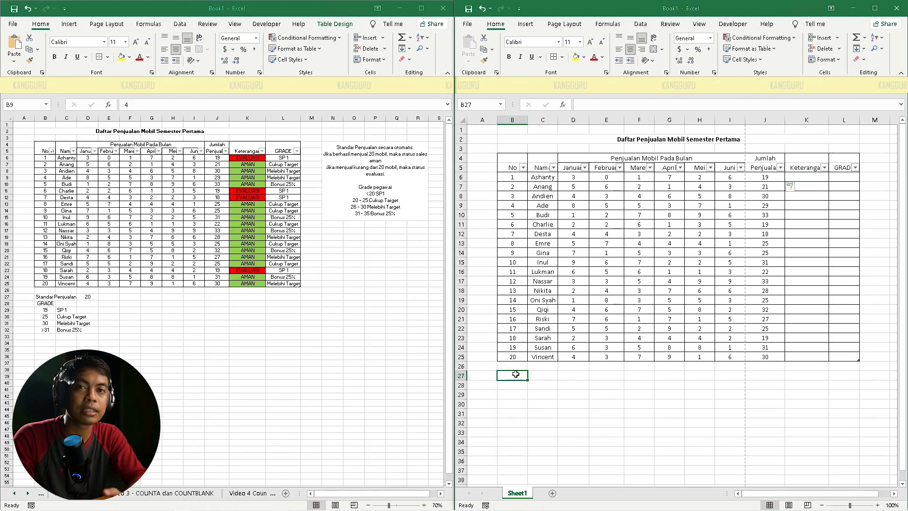
{"action": "type", "text": "sTANDAR Penjualan"}
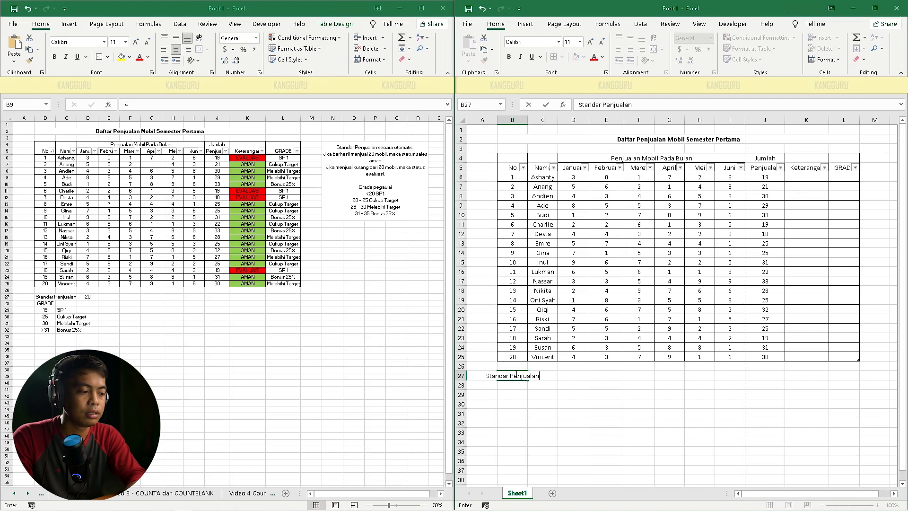
{"action": "key", "text": "Return"}
{"action": "left_click", "coordinate": [516, 375]}
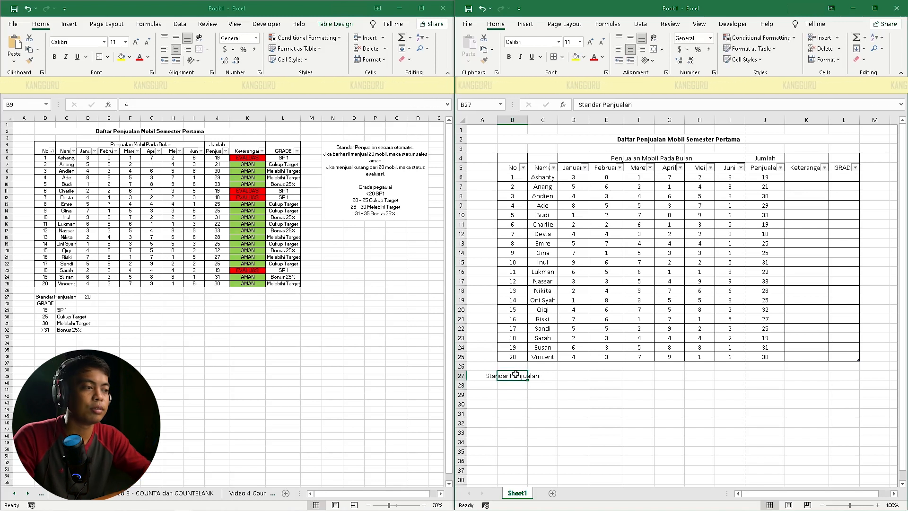
{"action": "left_click", "coordinate": [618, 50]}
Enter 20 in D27 as the sales standard
{"action": "left_click", "coordinate": [562, 375]}
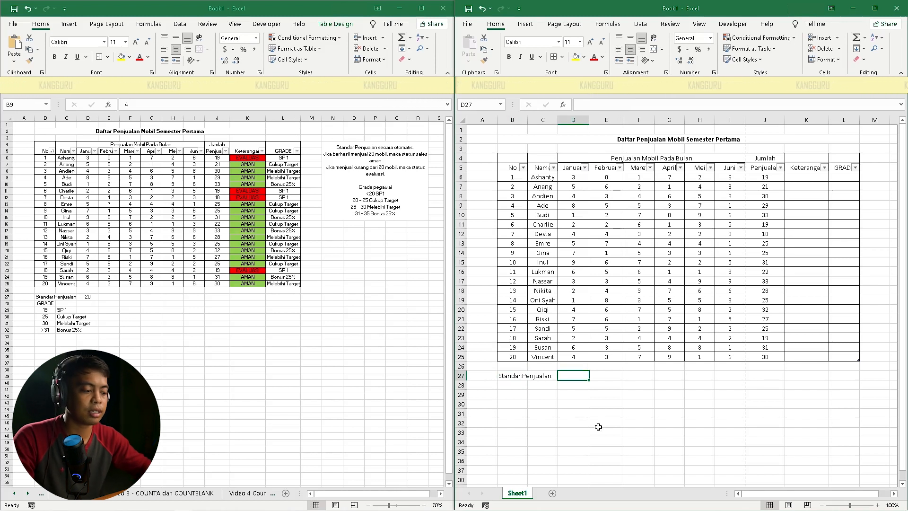
{"action": "type", "text": "20"}
{"action": "key", "text": "Return"}
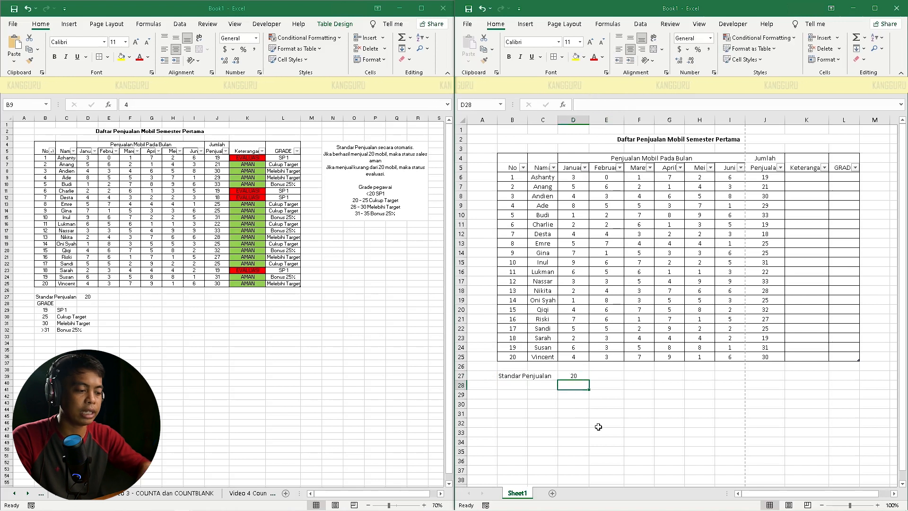
{"action": "left_click", "coordinate": [806, 178]}
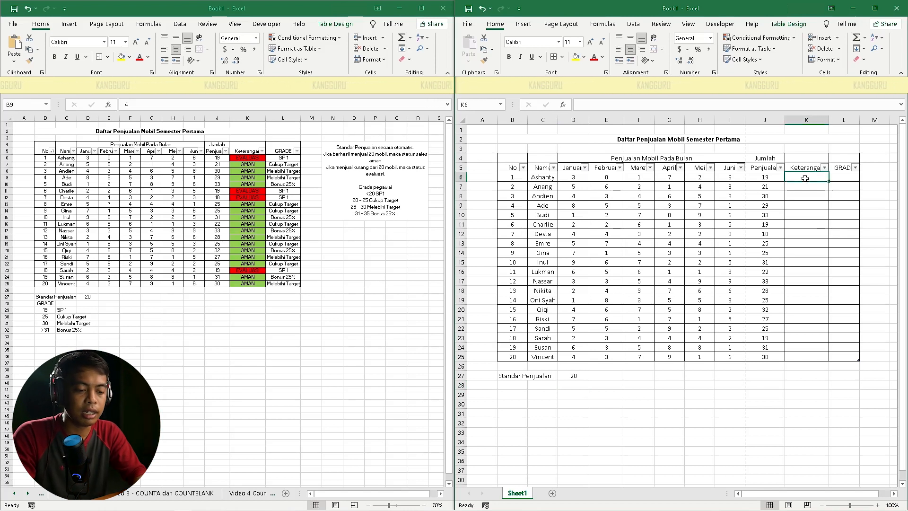
{"action": "type", "text": "="}
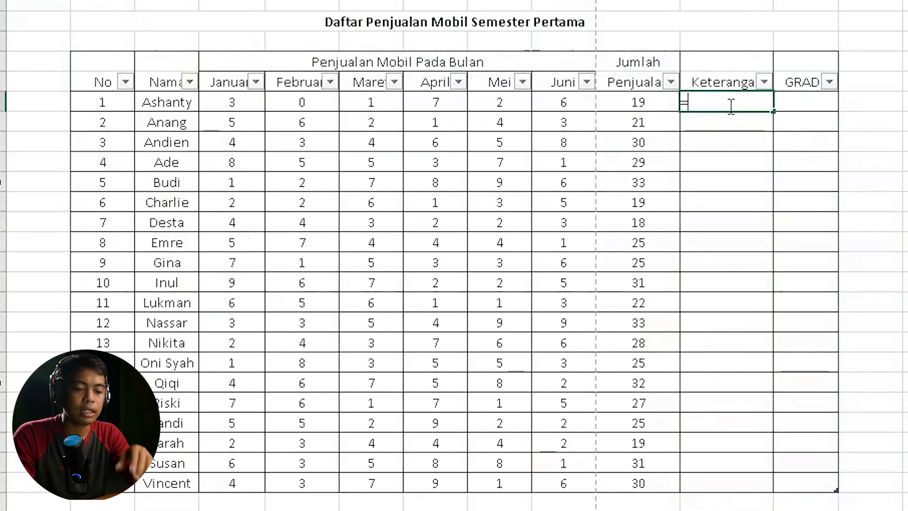
{"action": "type", "text": "if"}
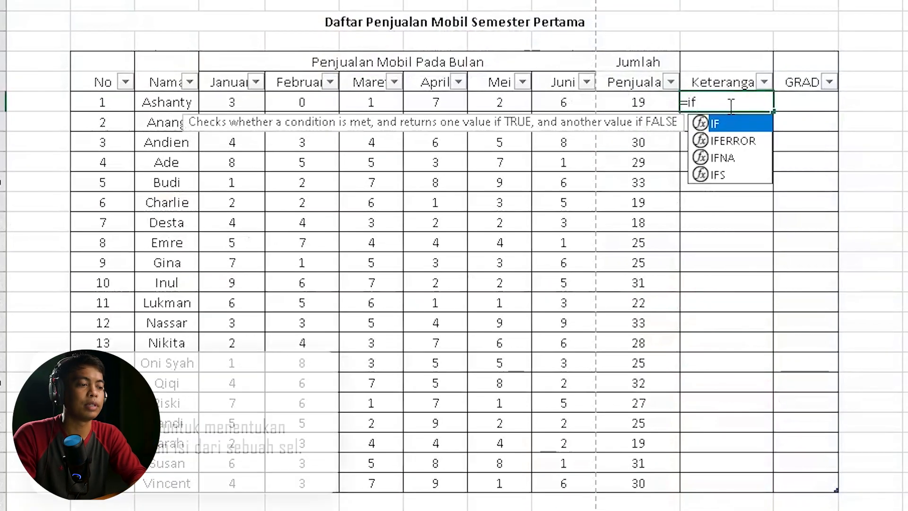
{"action": "key", "text": "BackSpace"}
{"action": "key", "text": "BackSpace"}
{"action": "type", "text": "IF"}
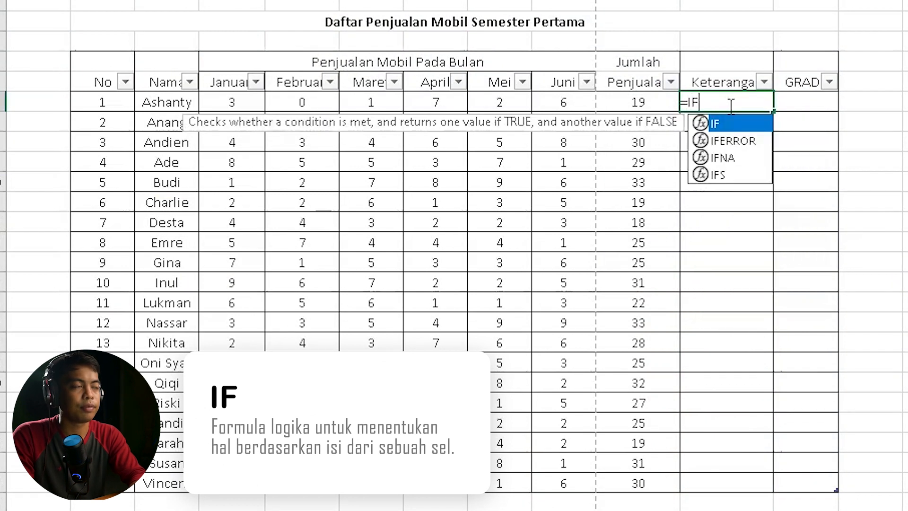
{"action": "type", "text": "("}
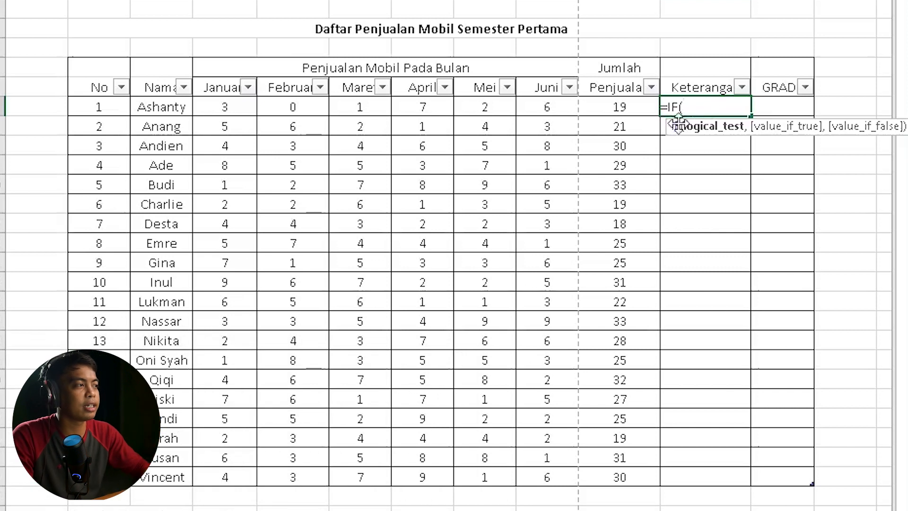
{"action": "left_click", "coordinate": [641, 106]}
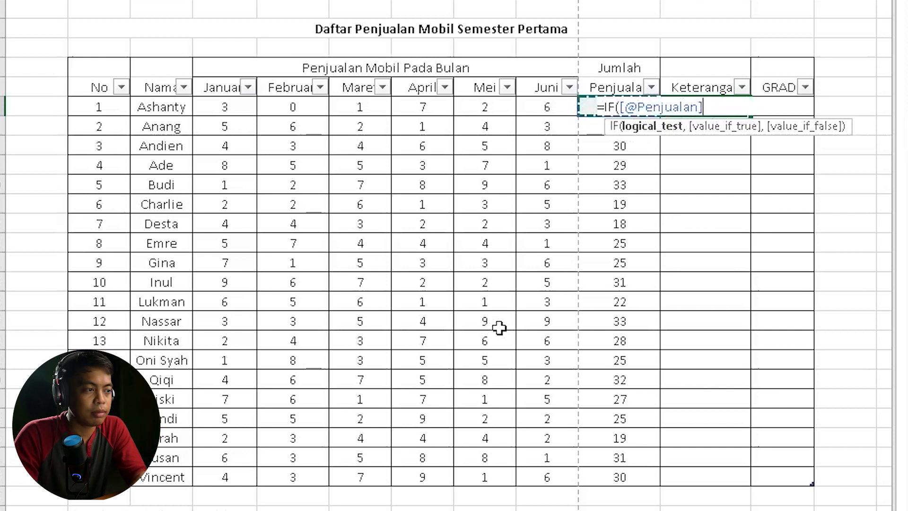
{"action": "type", "text": ">"}
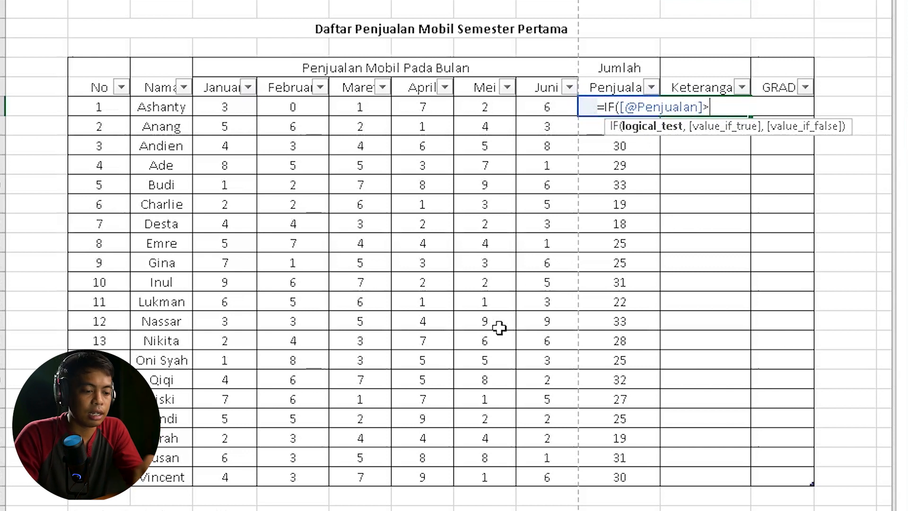
{"action": "type", "text": "="}
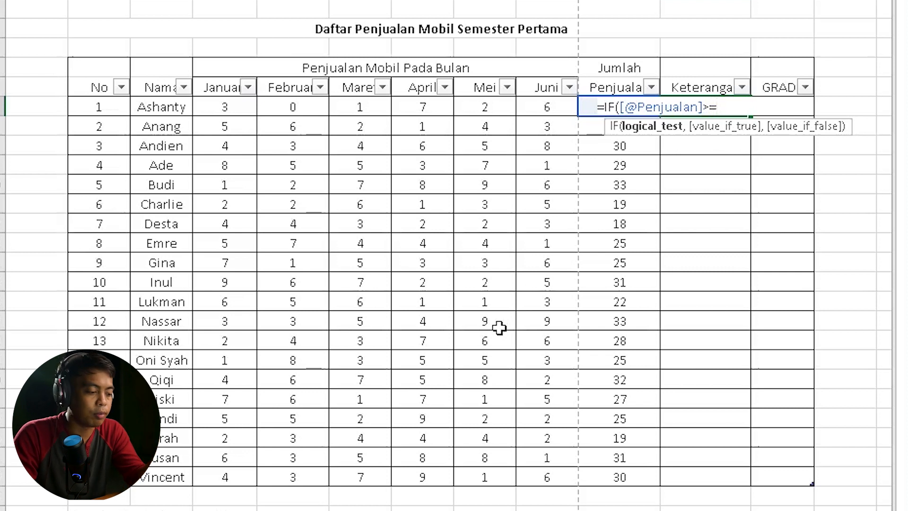
{"action": "type", "text": "20"}
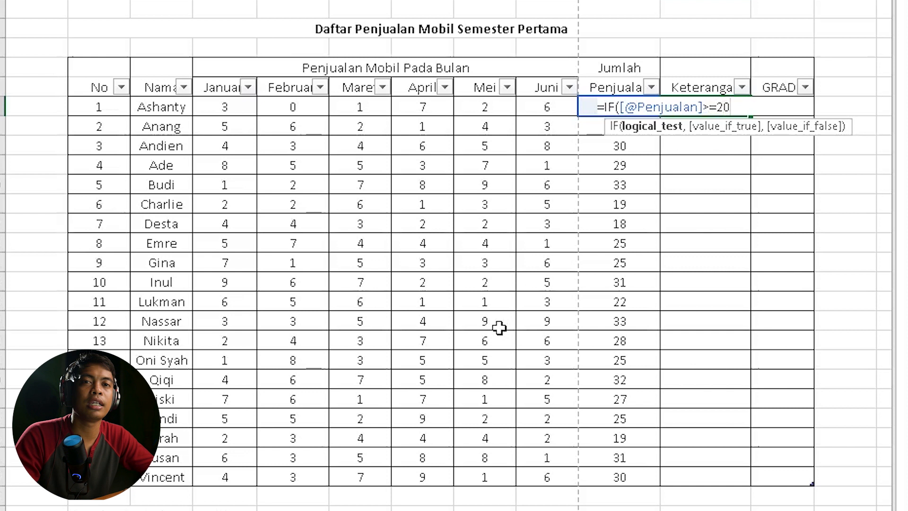
{"action": "key", "text": "BackSpace"}
{"action": "key", "text": "BackSpace"}
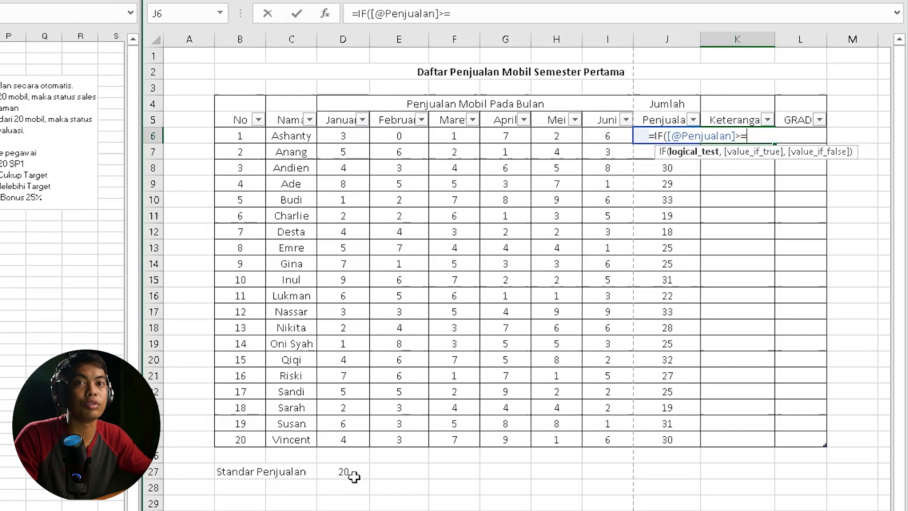
{"action": "left_click", "coordinate": [354, 477]}
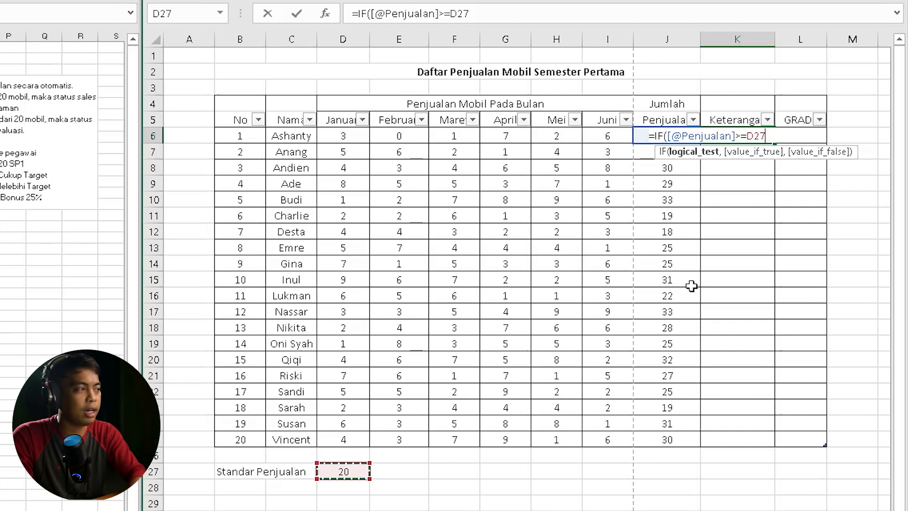
Add "AMAN" in capitals as the value if true in the K6 IF formula
{"action": "type", "text": ","}
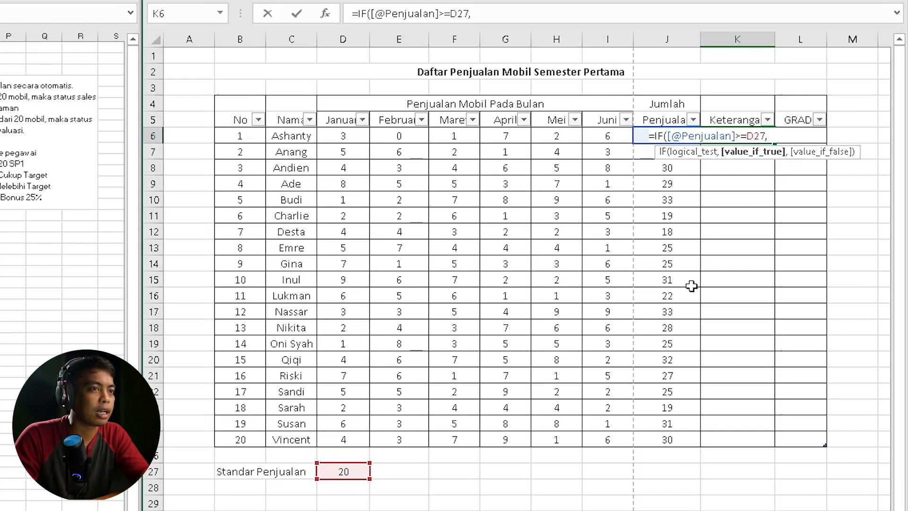
{"action": "type", "text": "\""}
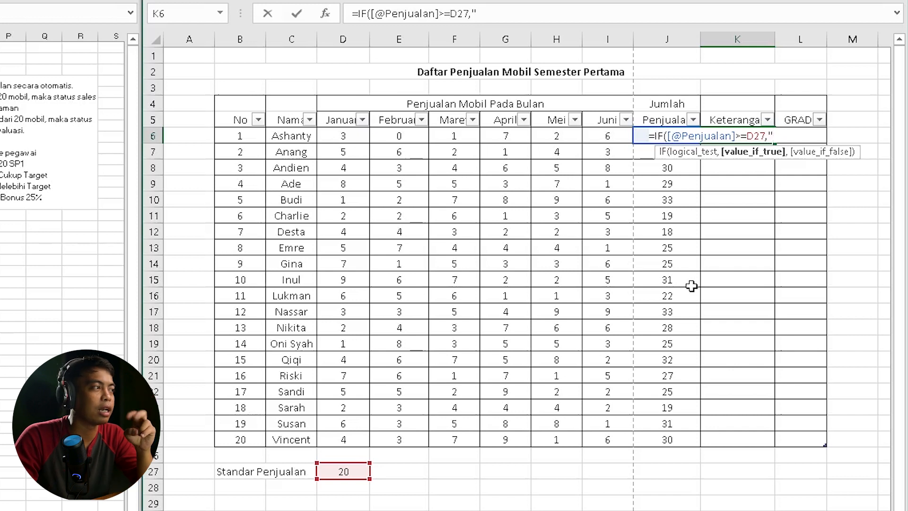
{"action": "type", "text": "a"}
{"action": "type", "text": "man"}
{"action": "key", "text": "BackSpace"}
{"action": "key", "text": "BackSpace"}
{"action": "key", "text": "BackSpace"}
{"action": "key", "text": "BackSpace"}
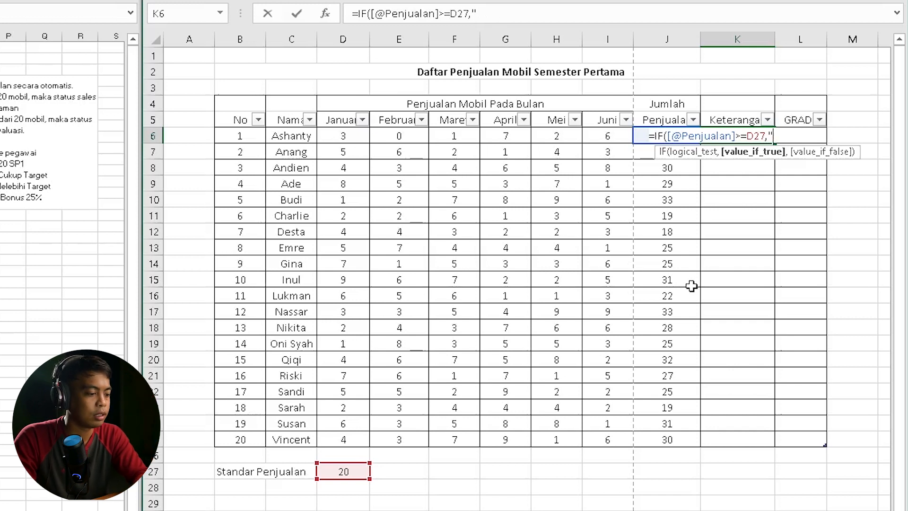
{"action": "type", "text": "AMAN"}
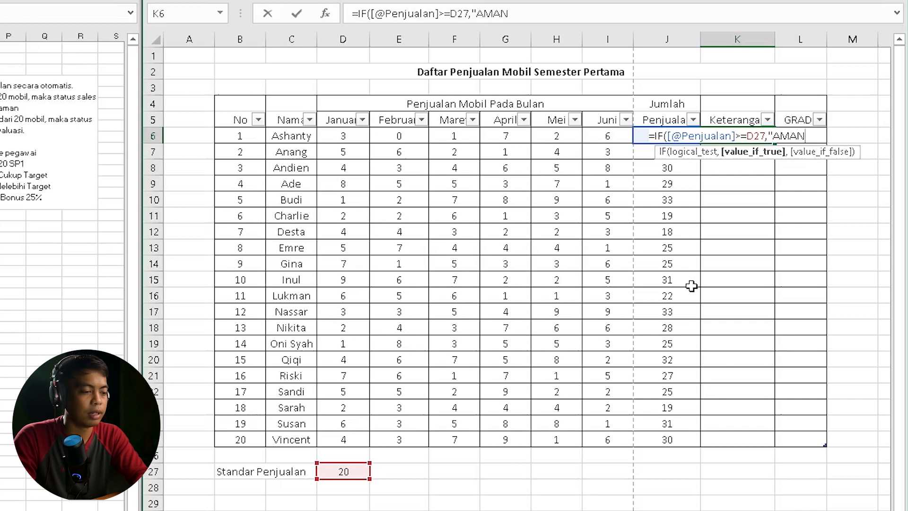
{"action": "type", "text": "\""}
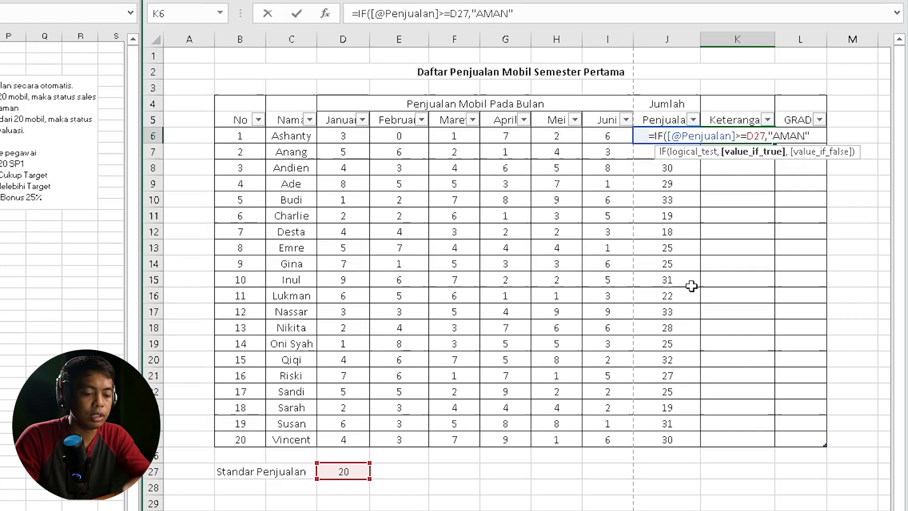
Add "EVALUASI" as the value if false and close the parenthesis of the K6 IF formula
{"action": "type", "text": ",\""}
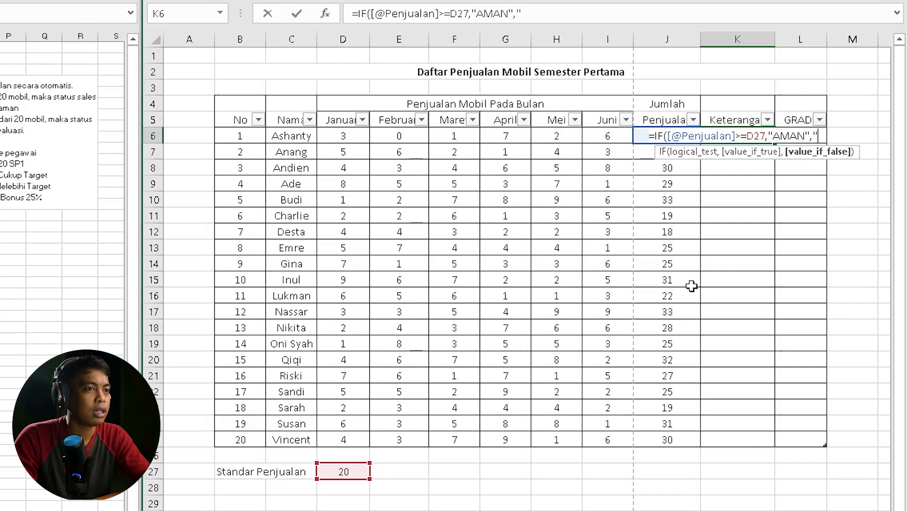
{"action": "type", "text": "EVALUAS"}
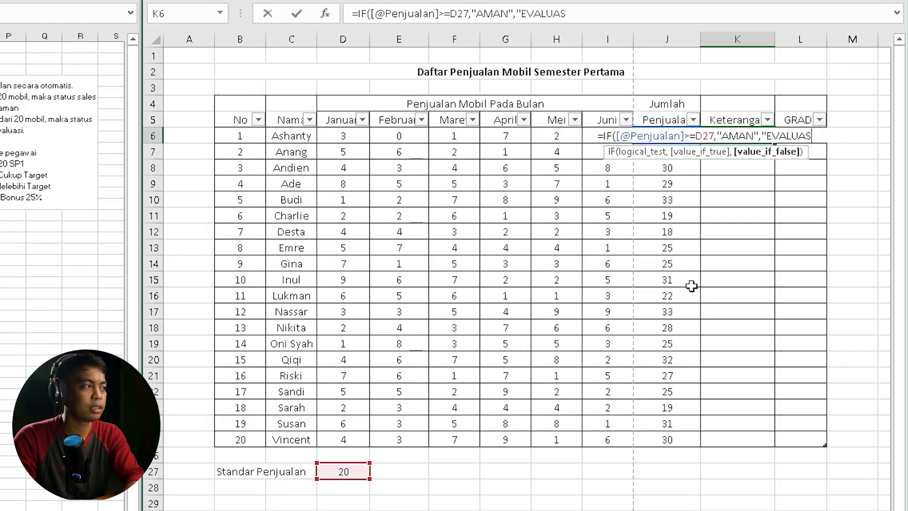
{"action": "type", "text": "I\""}
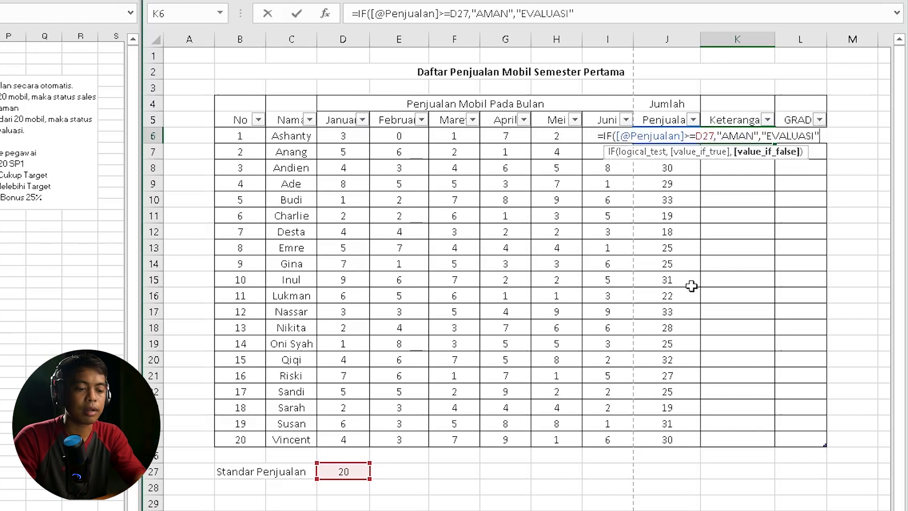
{"action": "type", "text": ")"}
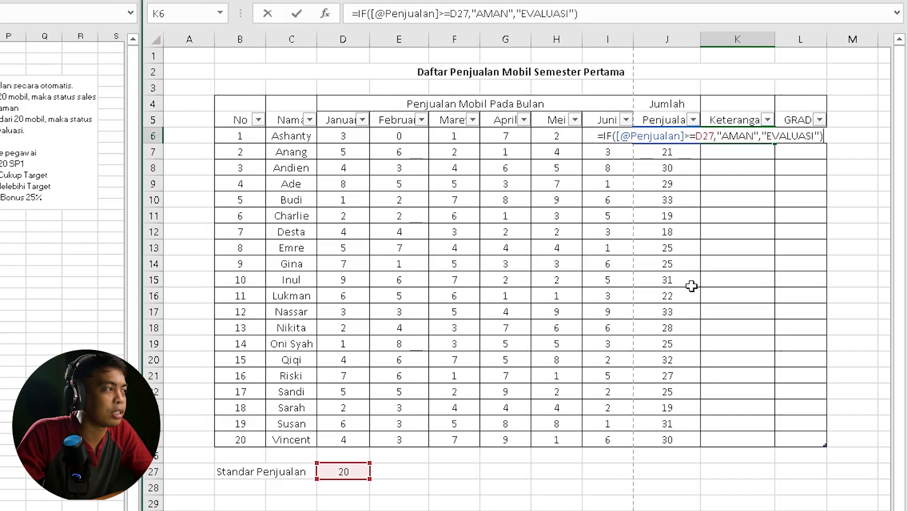
Confirm the K6 IF formula and check how it was copied down the Keterangan column, including K10
{"action": "key", "text": "Return"}
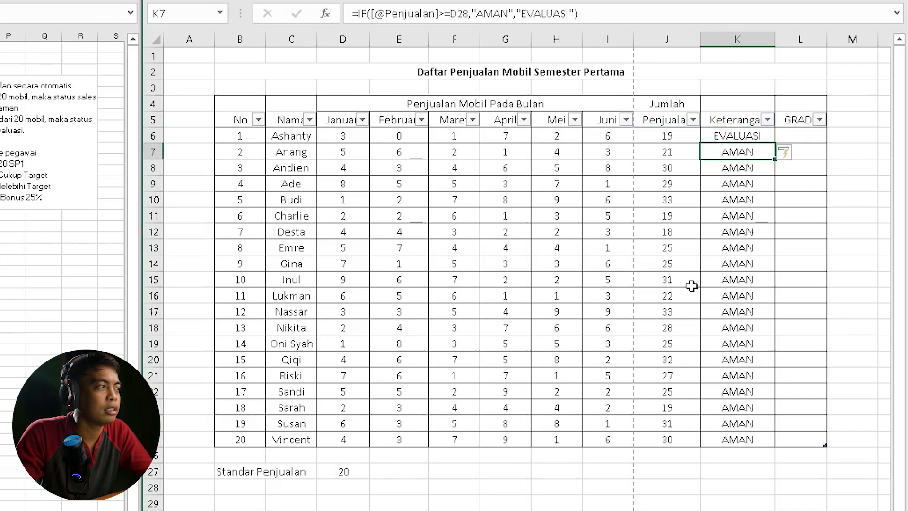
{"action": "key", "text": "Up"}
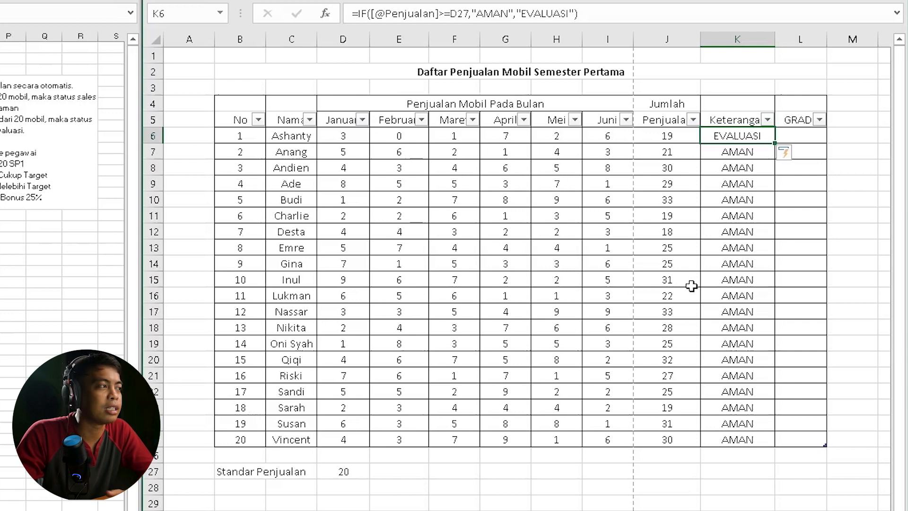
{"action": "left_click", "coordinate": [728, 200]}
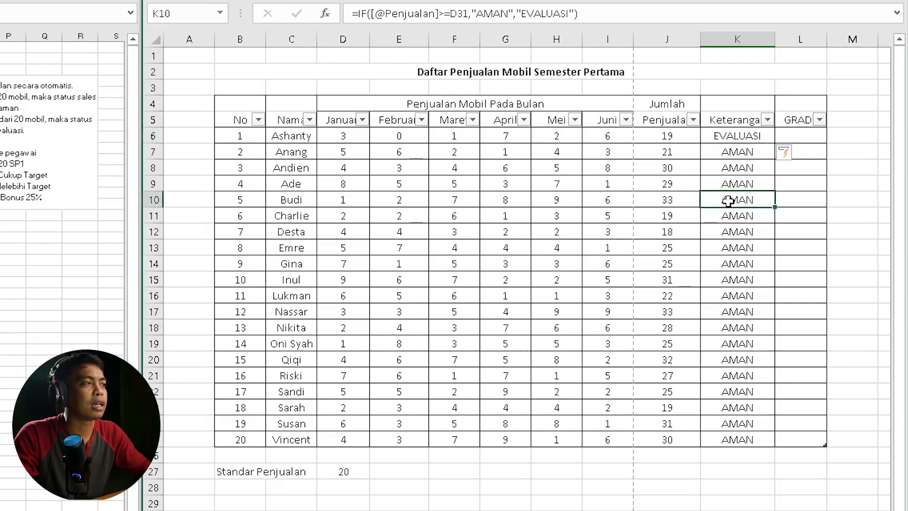
{"action": "left_click", "coordinate": [734, 137]}
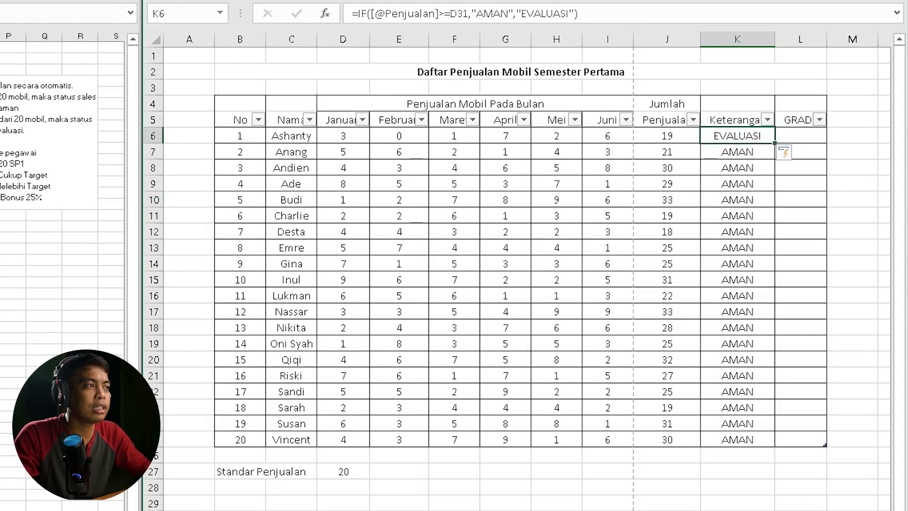
Compare the sales standard reference in the K6 formula with the references in K8, K9 and K11
{"action": "left_click", "coordinate": [453, 14]}
{"action": "double_click", "coordinate": [457, 14]}
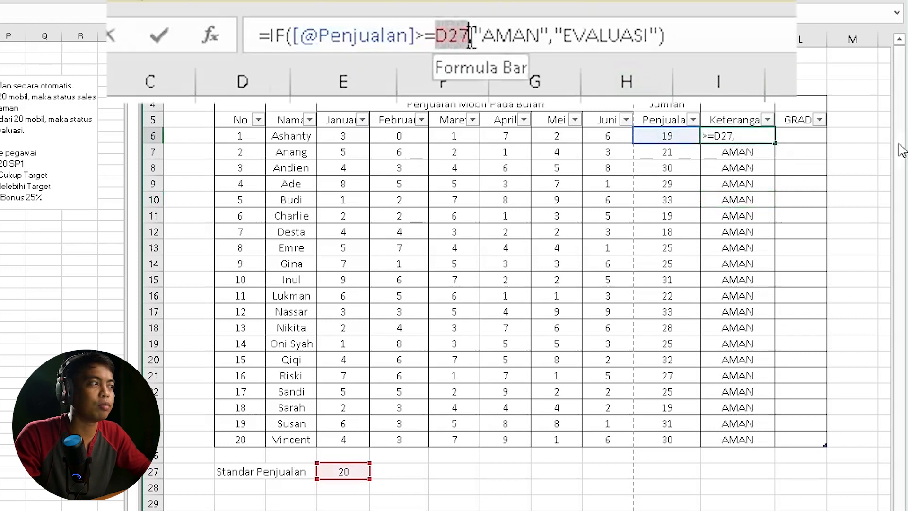
{"action": "left_click", "coordinate": [764, 156]}
{"action": "key", "text": "Return"}
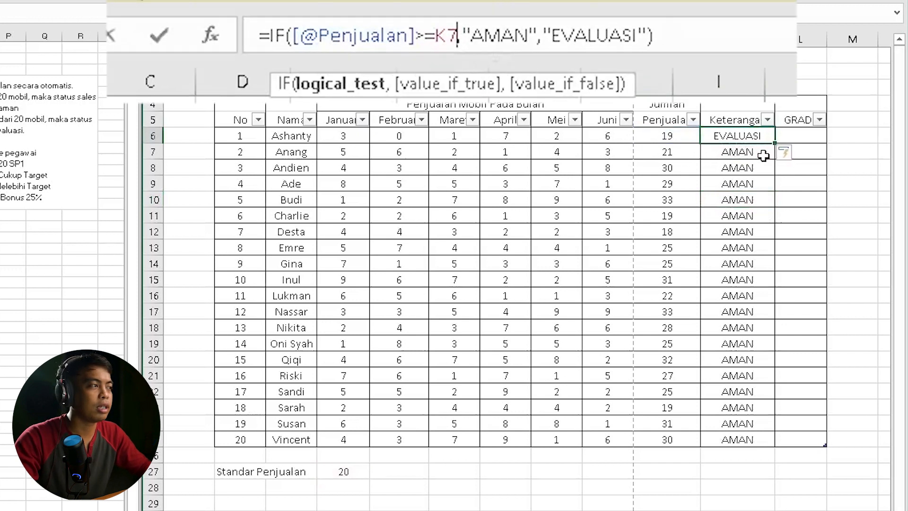
{"action": "left_click", "coordinate": [727, 169]}
{"action": "left_click", "coordinate": [731, 184]}
{"action": "left_click", "coordinate": [741, 213]}
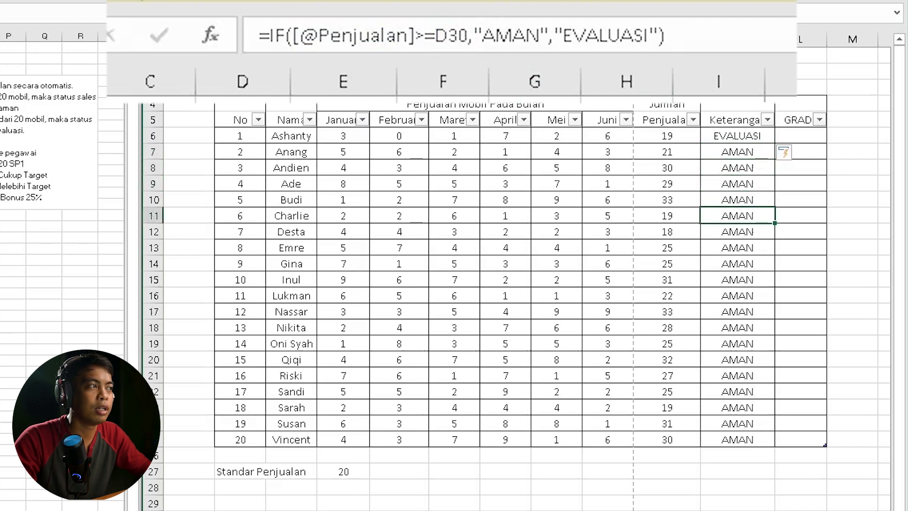
{"action": "key", "text": "F2"}
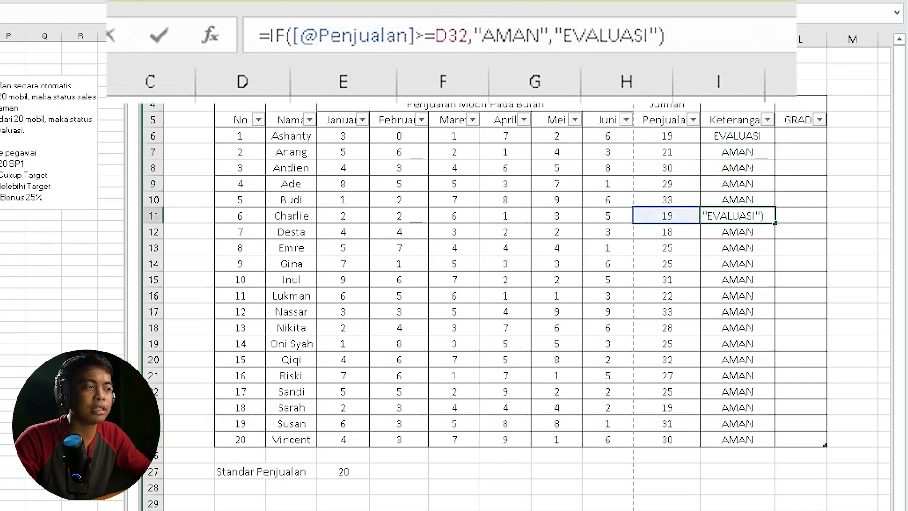
Make the D27 reference in the K6 IF formula absolute as $D$27 and apply it to the Keterangan column
{"action": "left_click", "coordinate": [753, 139]}
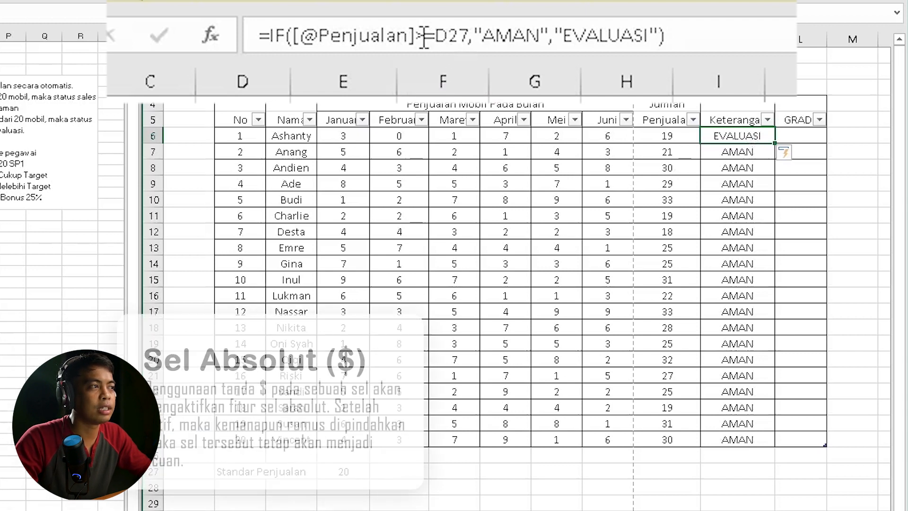
{"action": "left_click", "coordinate": [445, 35]}
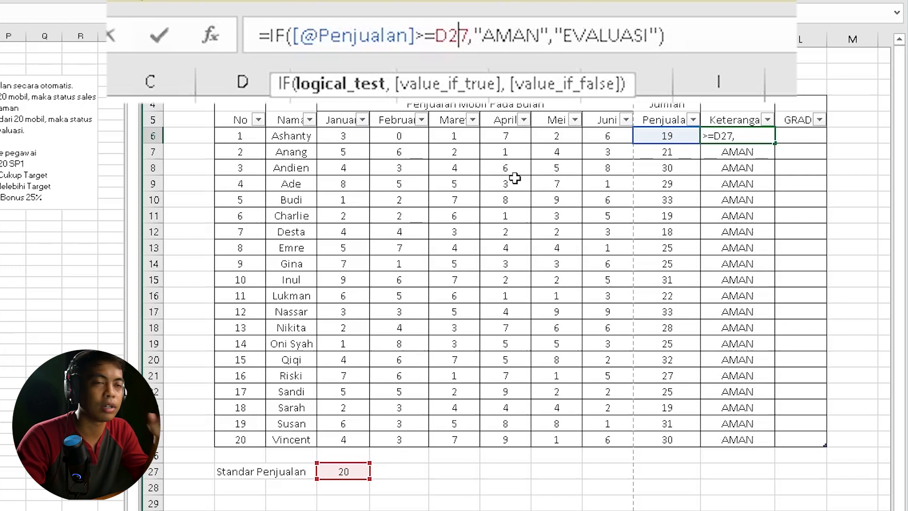
{"action": "key", "text": "F4"}
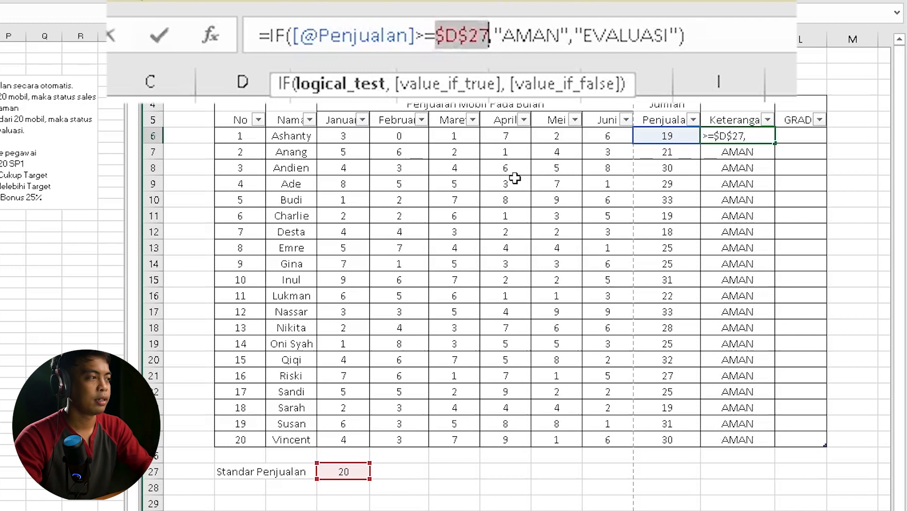
{"action": "key", "text": "ctrl+Return"}
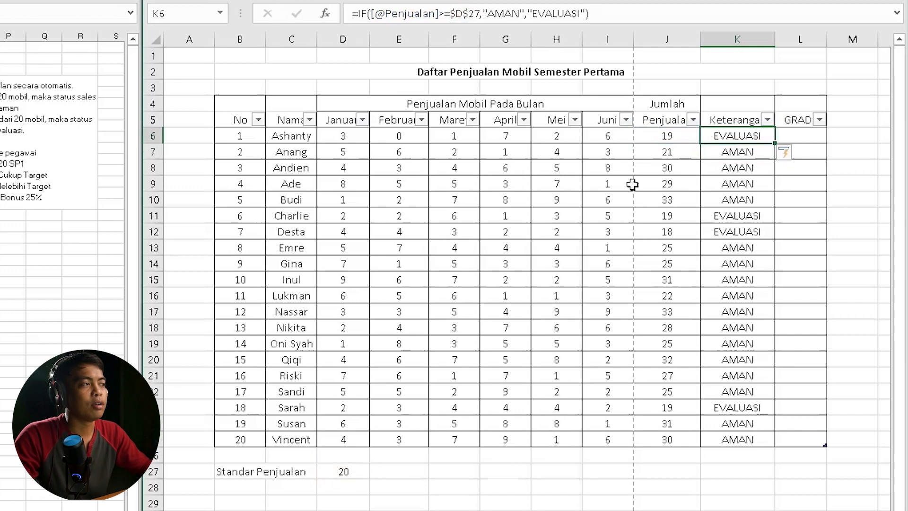
Check the Penjualan totals in J6:J9 and J11 against the statuses in the Keterangan column
{"action": "left_click", "coordinate": [681, 138]}
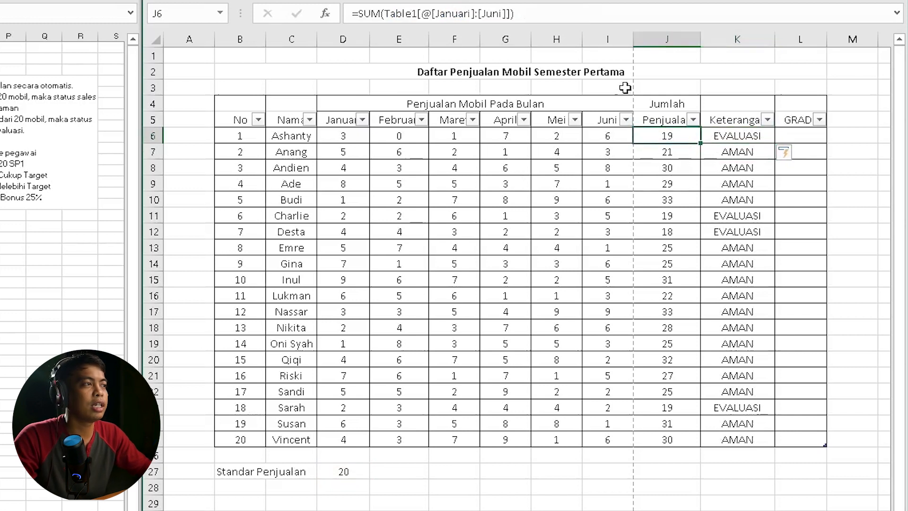
{"action": "left_click_drag", "start_coordinate": [663, 135], "coordinate": [671, 187]}
{"action": "left_click", "coordinate": [667, 216]}
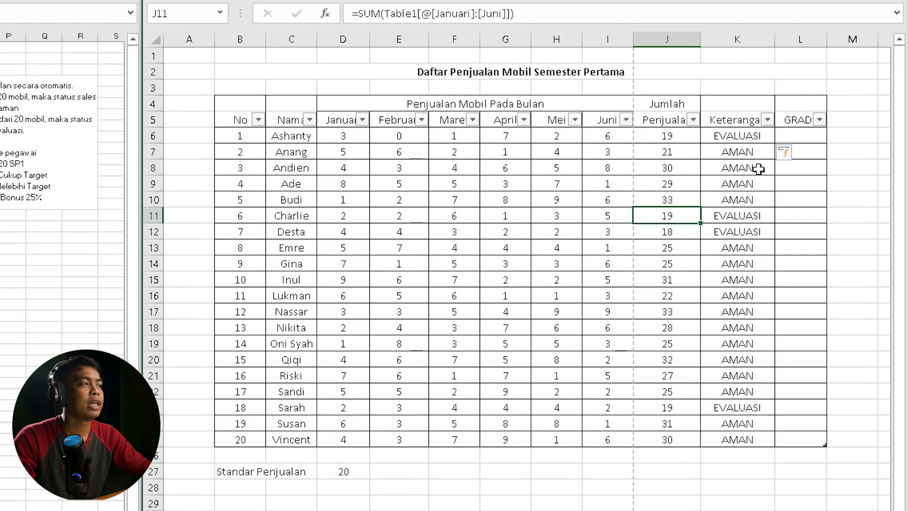
{"action": "left_click", "coordinate": [799, 136]}
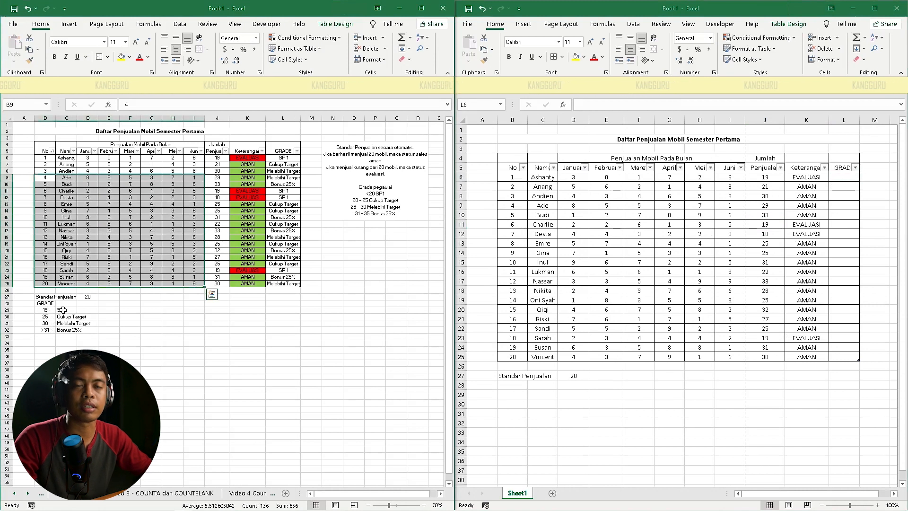
Enter the heading GRADE in B28, with 19 in B29 and SP 1 in C29 below it
{"action": "left_click", "coordinate": [506, 384]}
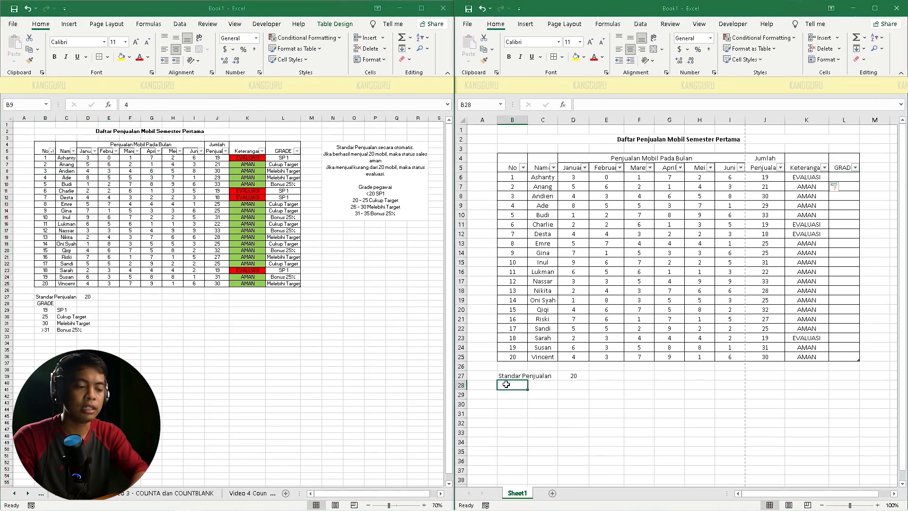
{"action": "type", "text": "GRADE"}
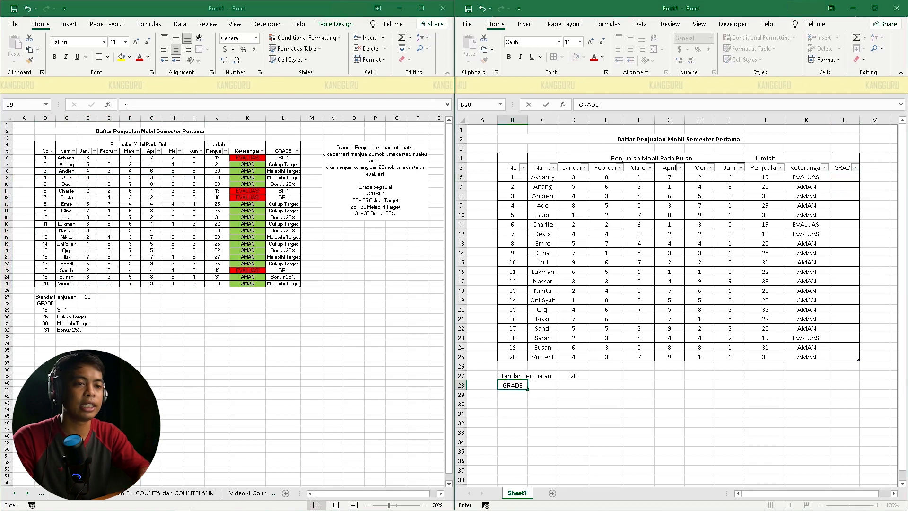
{"action": "key", "text": "Return"}
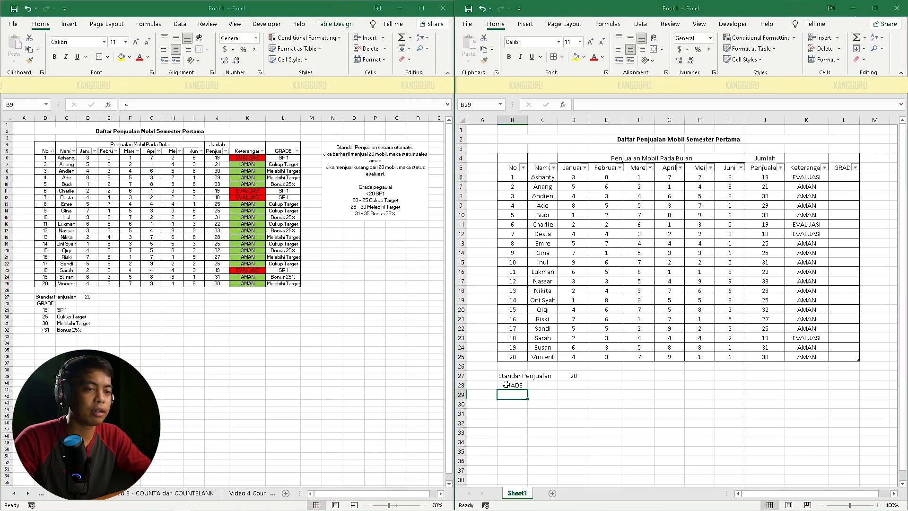
{"action": "type", "text": "19"}
{"action": "key", "text": "Tab"}
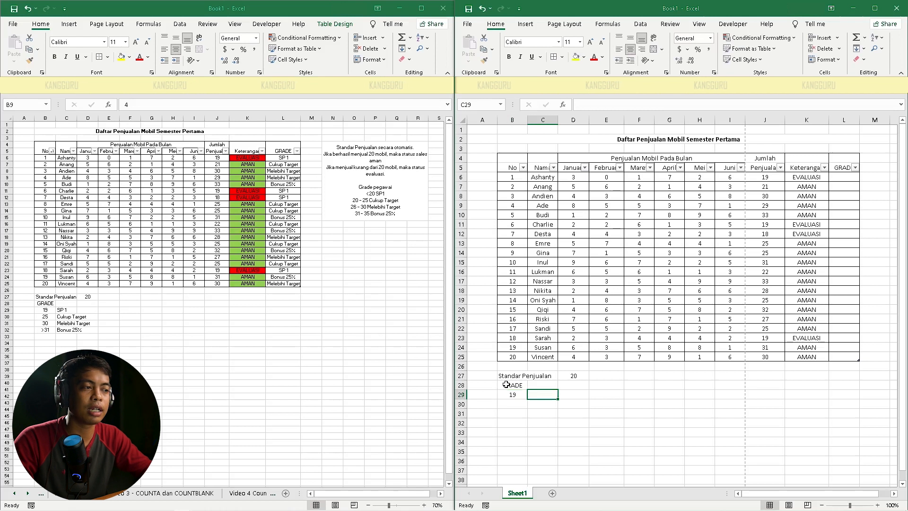
{"action": "type", "text": "SP 1"}
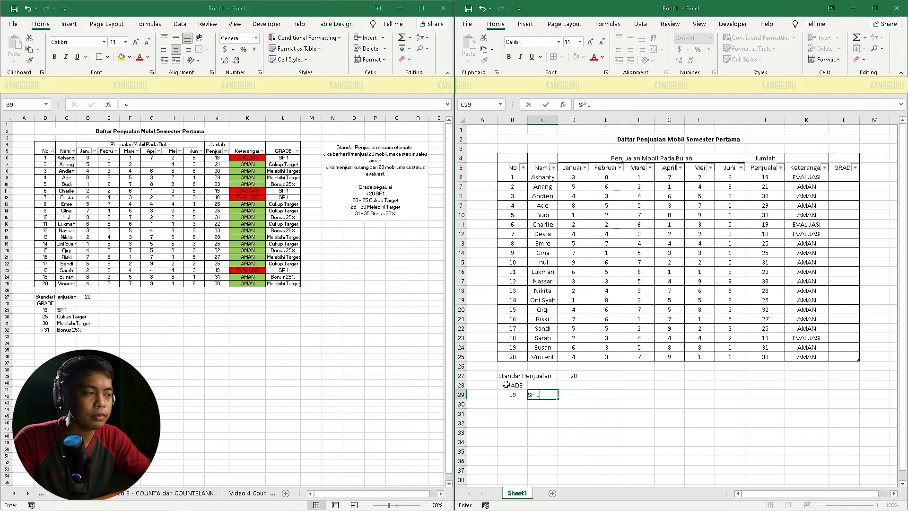
{"action": "key", "text": "Return"}
Fill B30:C32 with 25 and Cukup Target, 30 and Melebihi Target, and 31 up and Bonus 25%
{"action": "type", "text": "25"}
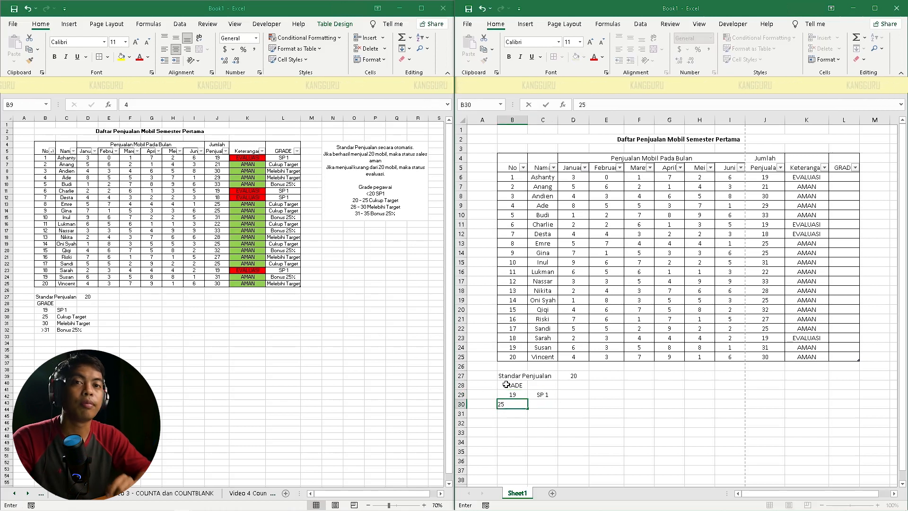
{"action": "type", "text": "Cu"}
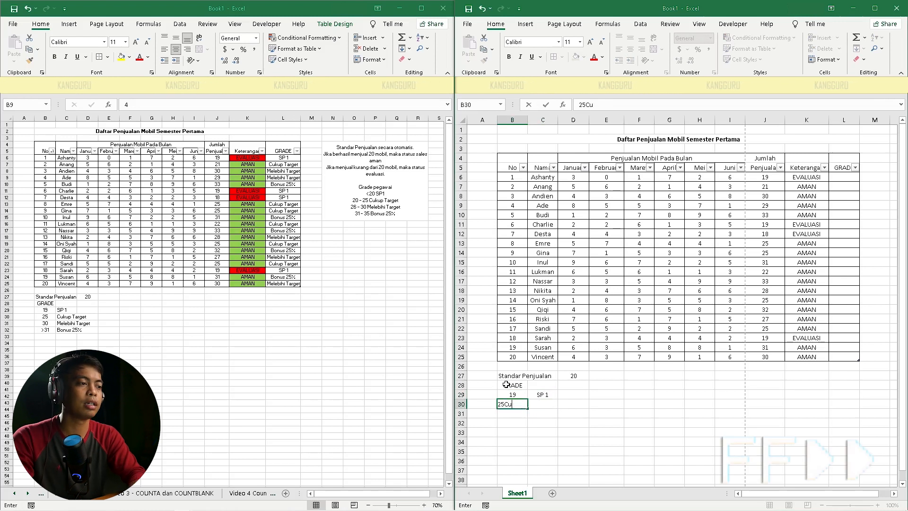
{"action": "key", "text": "BackSpace"}
{"action": "key", "text": "BackSpace"}
{"action": "key", "text": "Tab"}
{"action": "type", "text": "Cukup Target"}
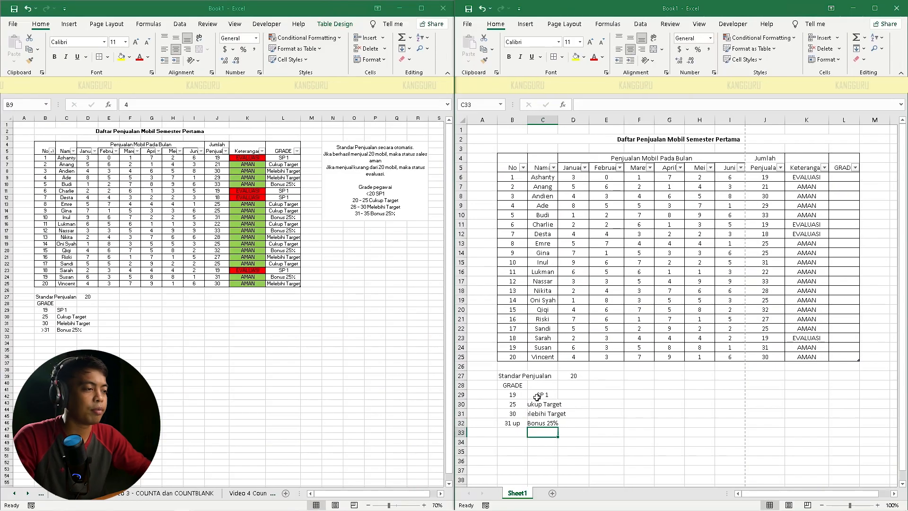
Left-align the grade descriptions in C29:C32
{"action": "left_click_drag", "start_coordinate": [540, 395], "coordinate": [540, 423]}
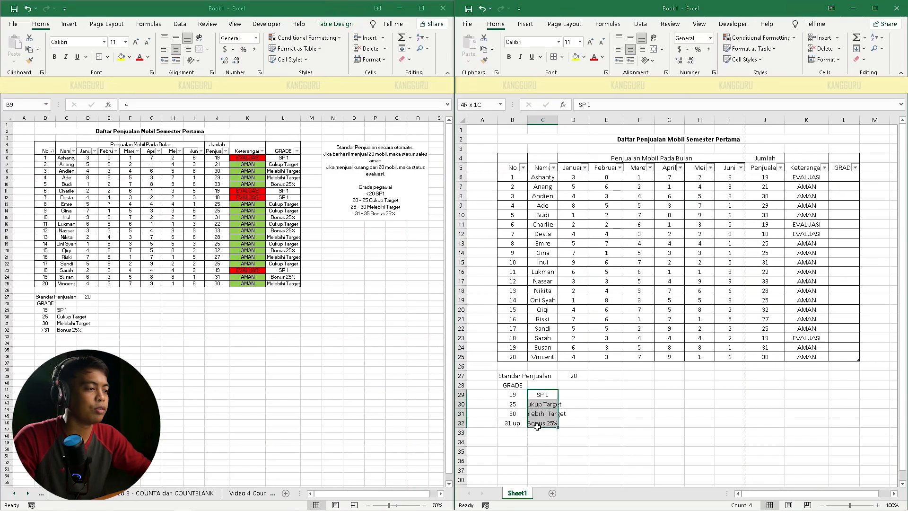
{"action": "left_click", "coordinate": [619, 49]}
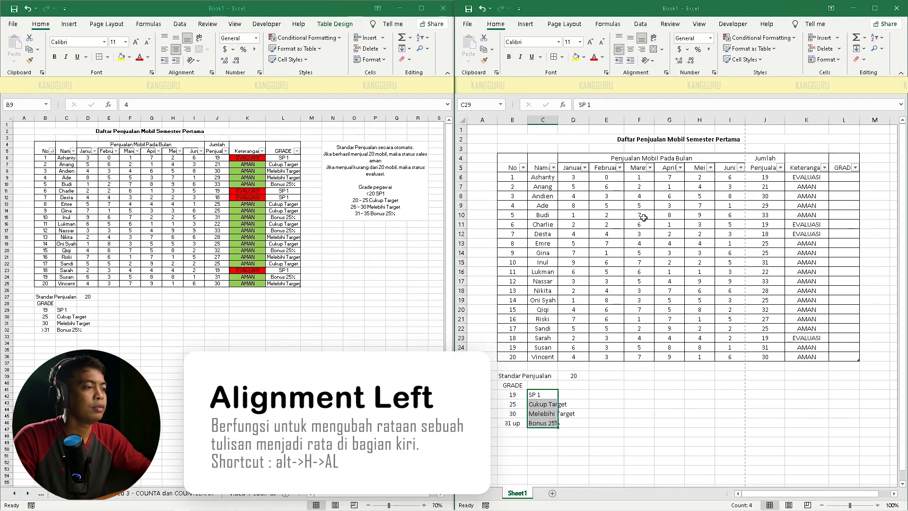
{"action": "left_click", "coordinate": [704, 411]}
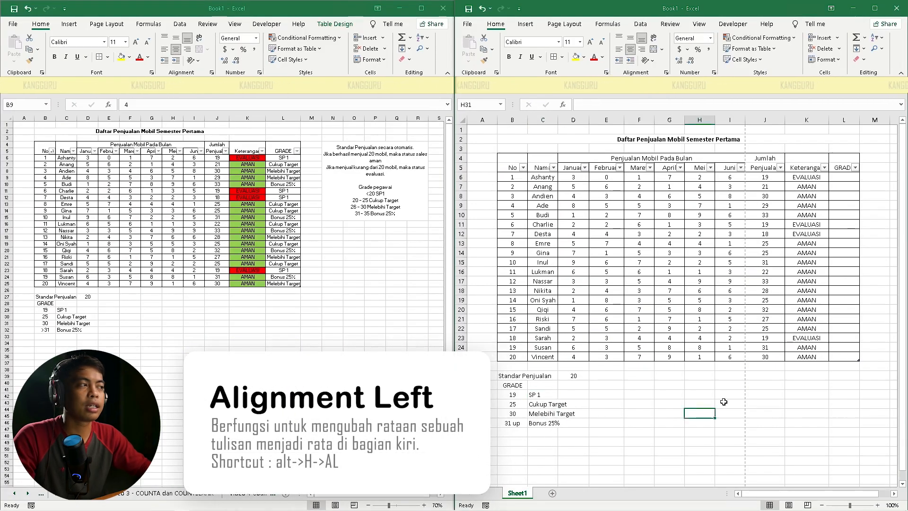
{"action": "left_click", "coordinate": [850, 178]}
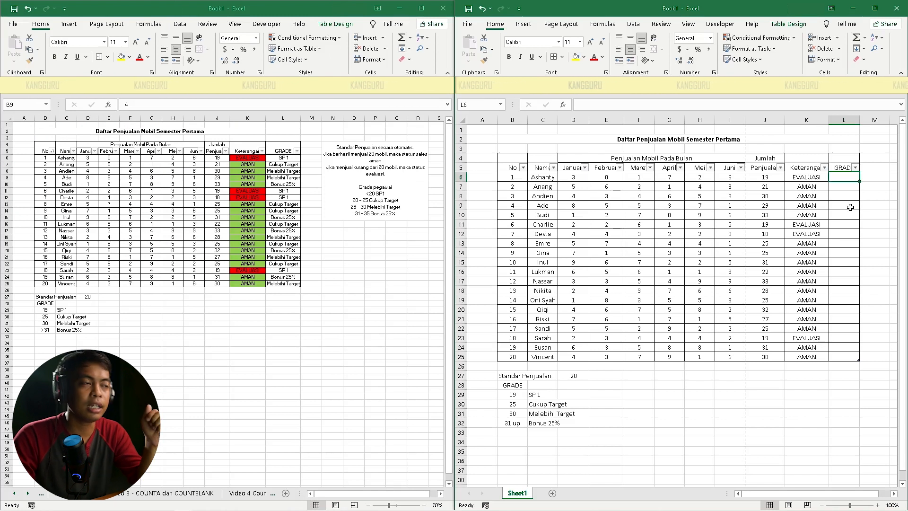
{"action": "left_click", "coordinate": [721, 105]}
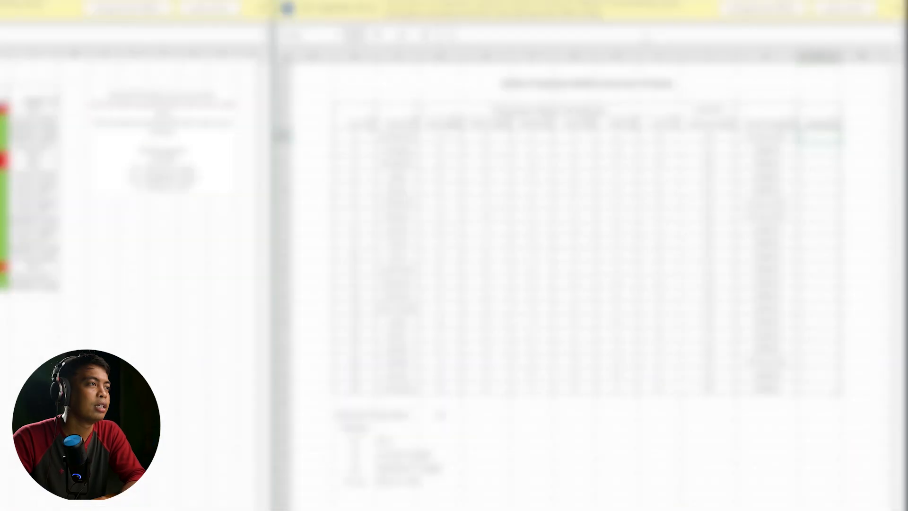
{"action": "type", "text": "IF"}
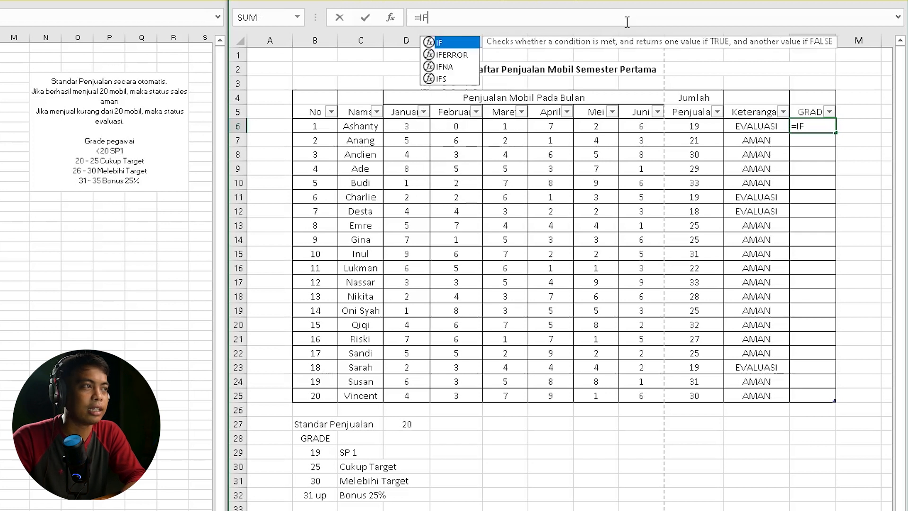
{"action": "type", "text": "("}
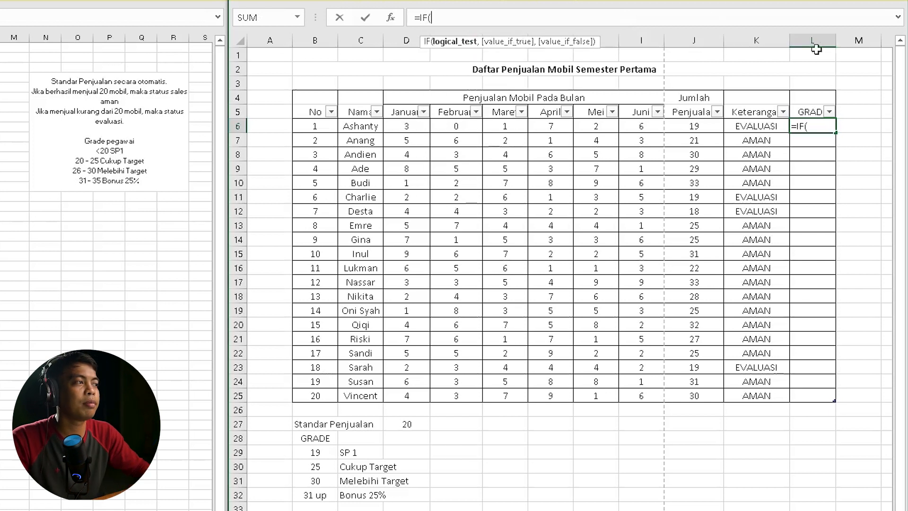
{"action": "left_click", "coordinate": [691, 127]}
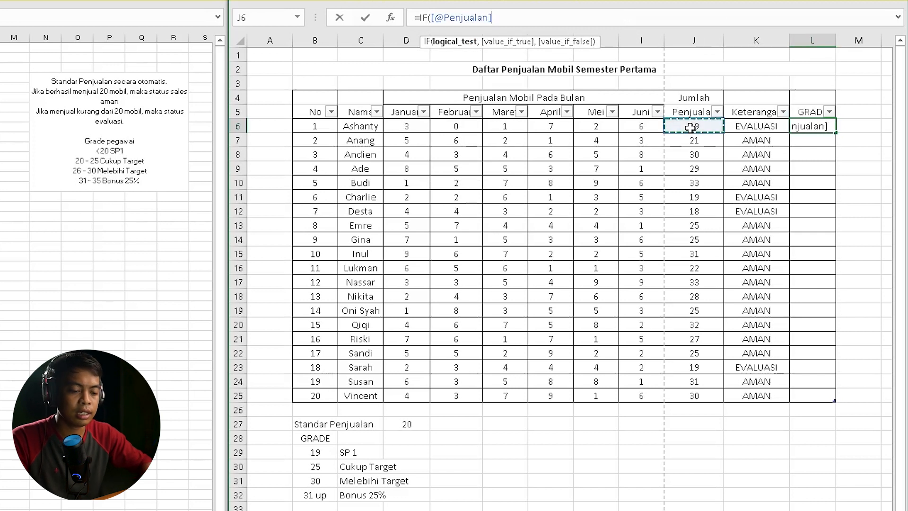
{"action": "type", "text": "<20"}
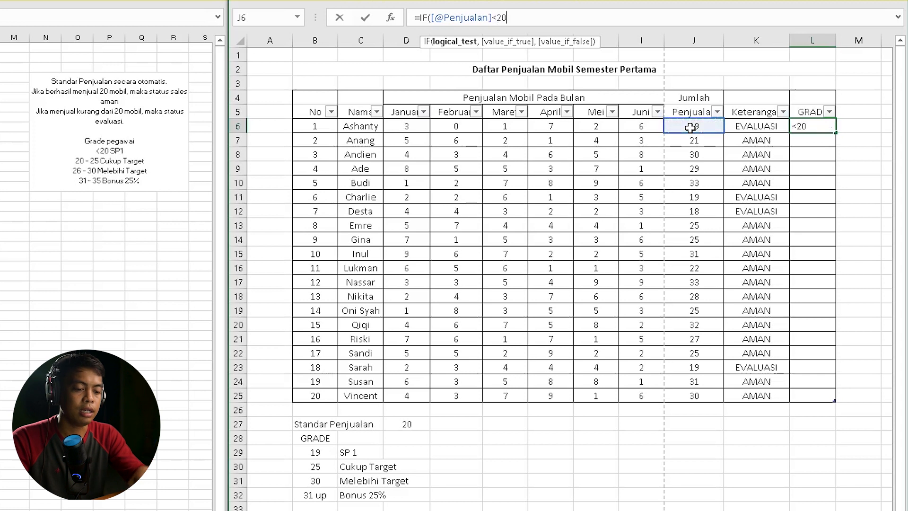
Add the SP 1 cell as the absolute reference $C$29 for the value if true in the L6 IF formula
{"action": "type", "text": ","}
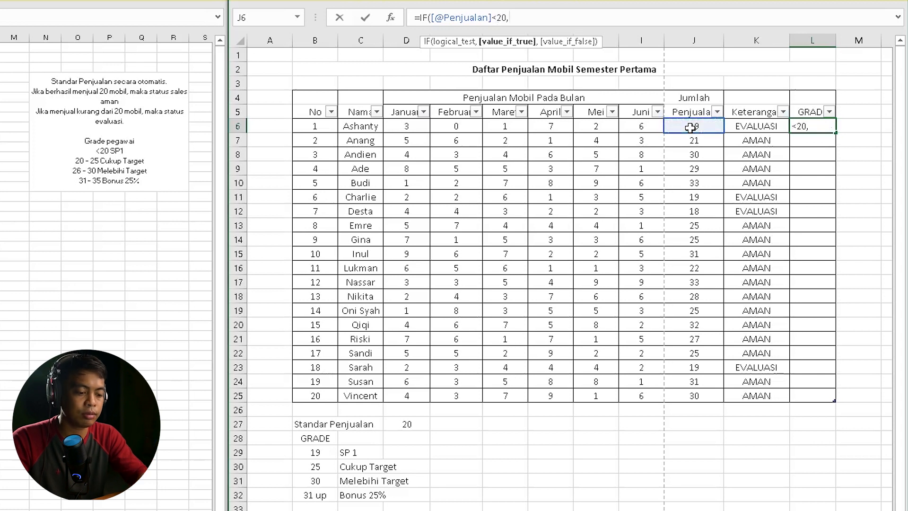
{"action": "left_click", "coordinate": [362, 452]}
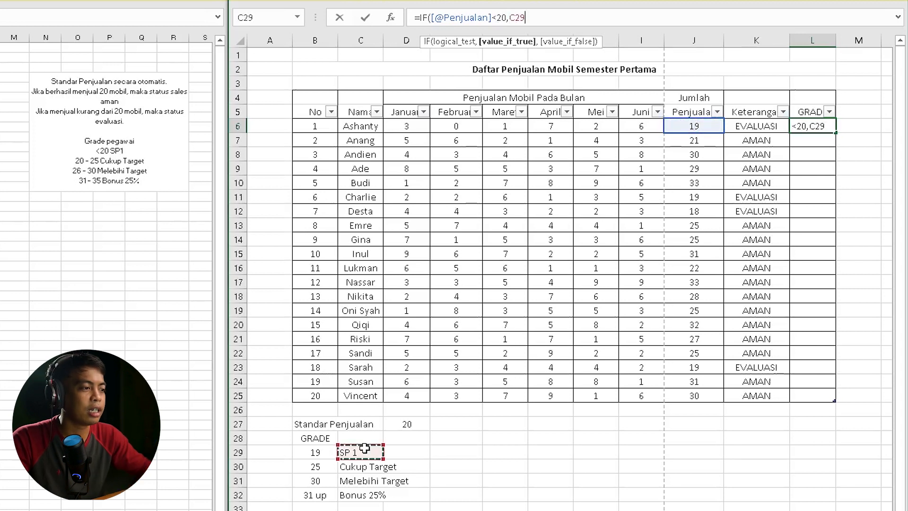
{"action": "left_click", "coordinate": [518, 18]}
{"action": "double_click", "coordinate": [517, 18]}
{"action": "key", "text": "F4"}
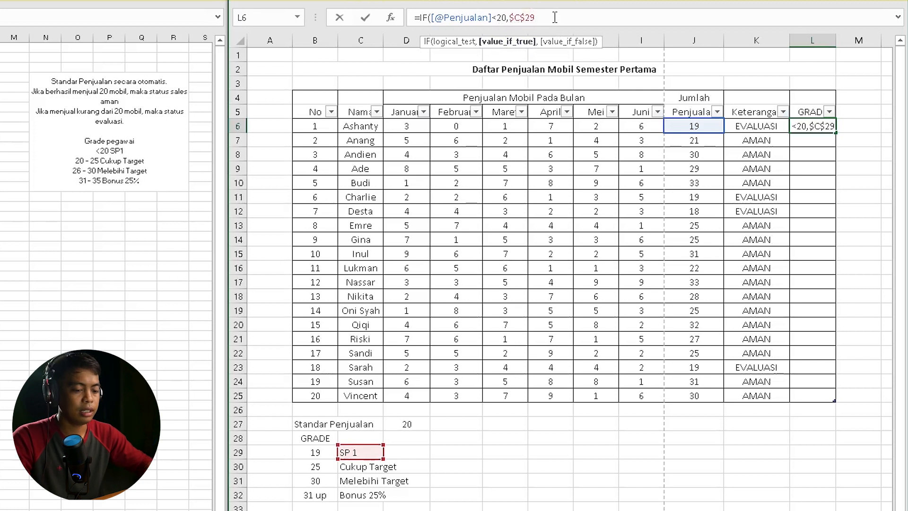
Continue the L6 IF formula to its value-if-false argument after $C$29
{"action": "type", "text": ","}
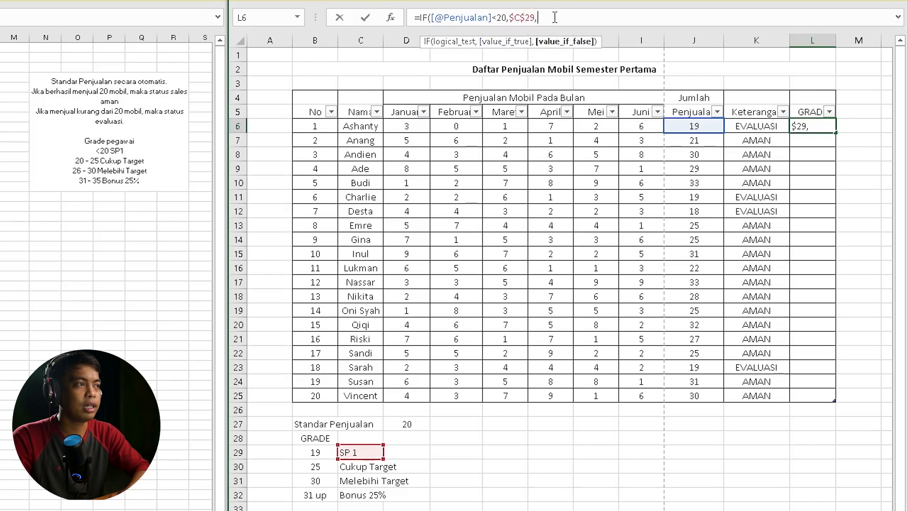
{"action": "left_click", "coordinate": [373, 469]}
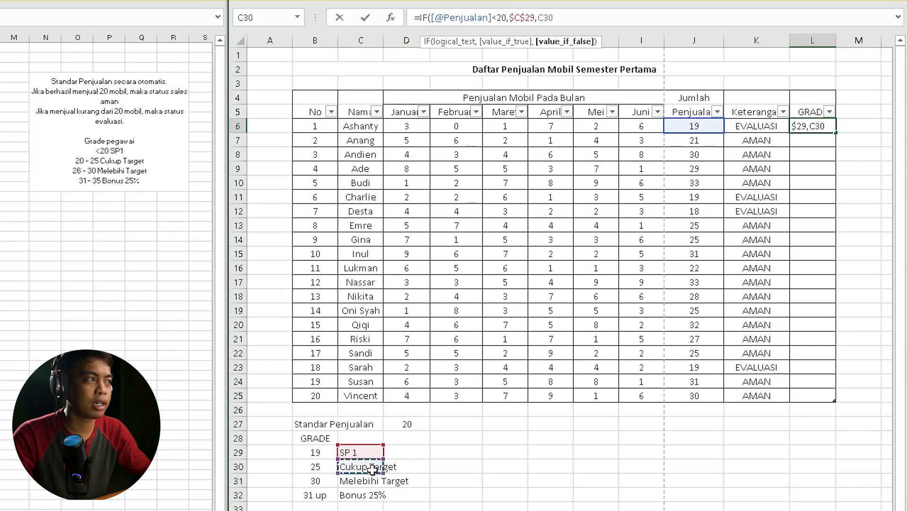
{"action": "left_click", "coordinate": [546, 18]}
{"action": "key", "text": "F4"}
{"action": "left_click", "coordinate": [580, 19]}
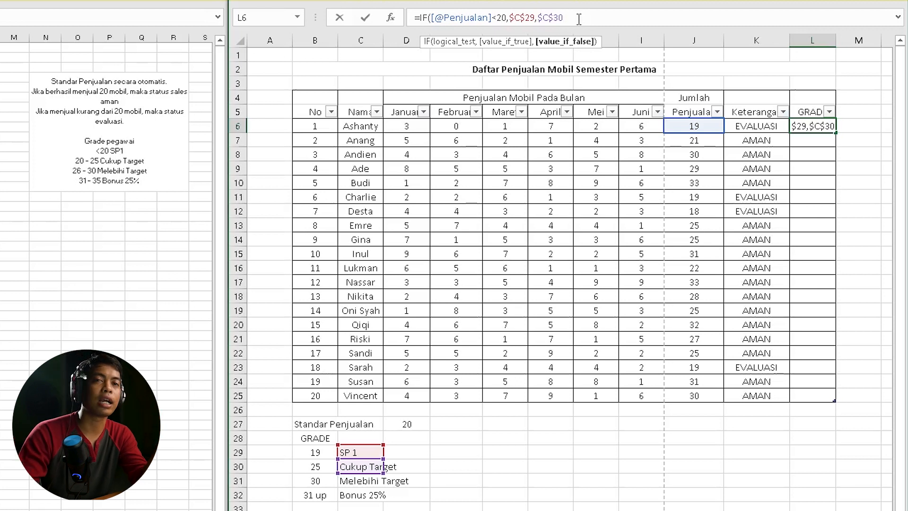
{"action": "key", "text": "BackSpace"}
{"action": "key", "text": "BackSpace"}
{"action": "key", "text": "BackSpace"}
{"action": "key", "text": "BackSpace"}
{"action": "key", "text": "BackSpace"}
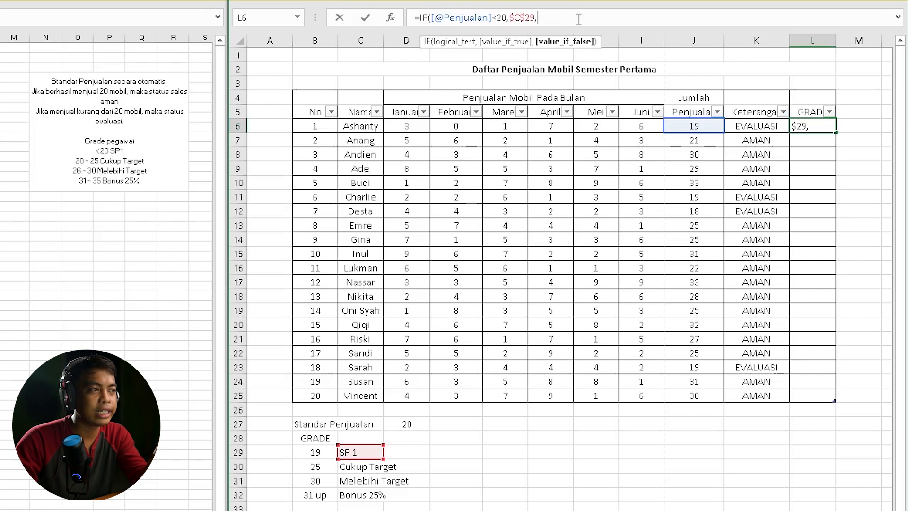
{"action": "type", "text": "IF"}
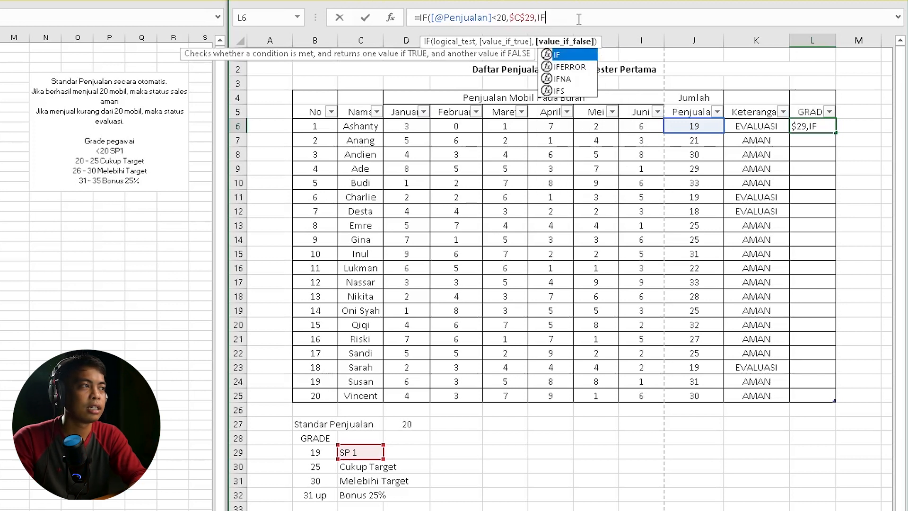
{"action": "type", "text": "("}
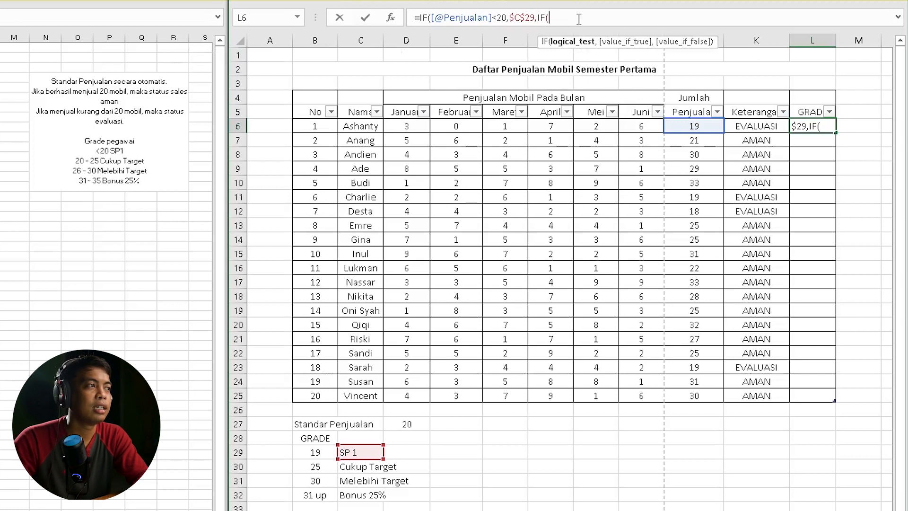
{"action": "left_click", "coordinate": [699, 128]}
{"action": "type", "text": "<="}
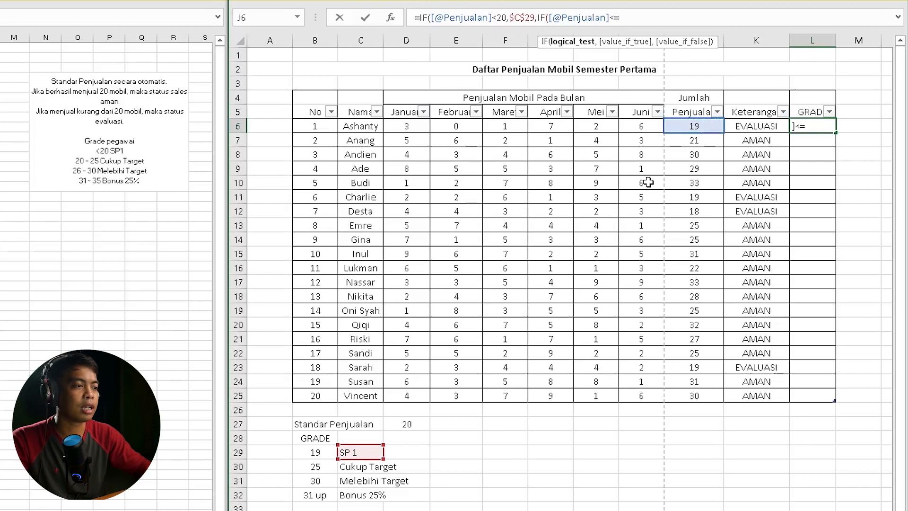
{"action": "left_click", "coordinate": [331, 467]}
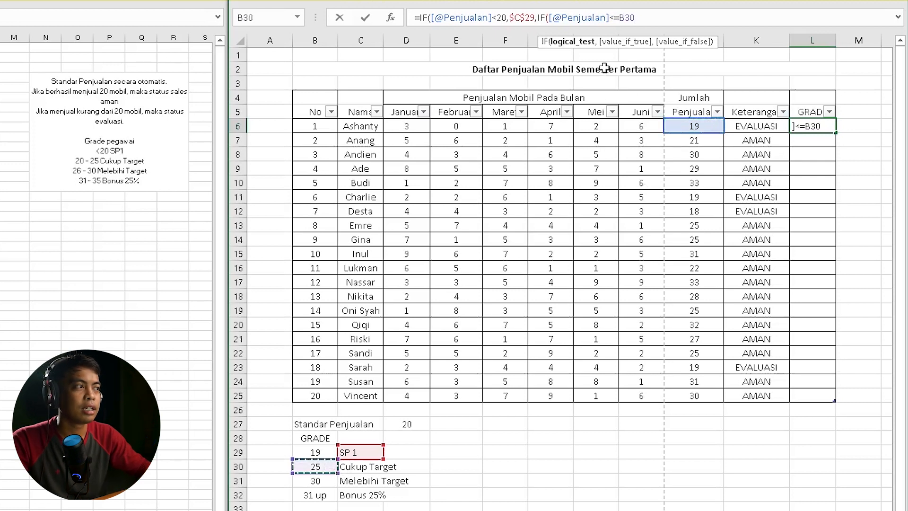
{"action": "left_click", "coordinate": [627, 18]}
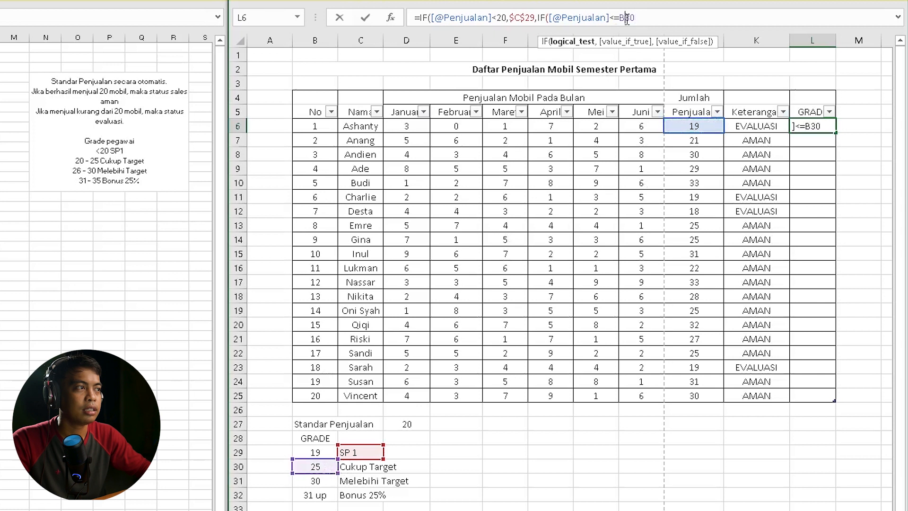
{"action": "double_click", "coordinate": [501, 17]}
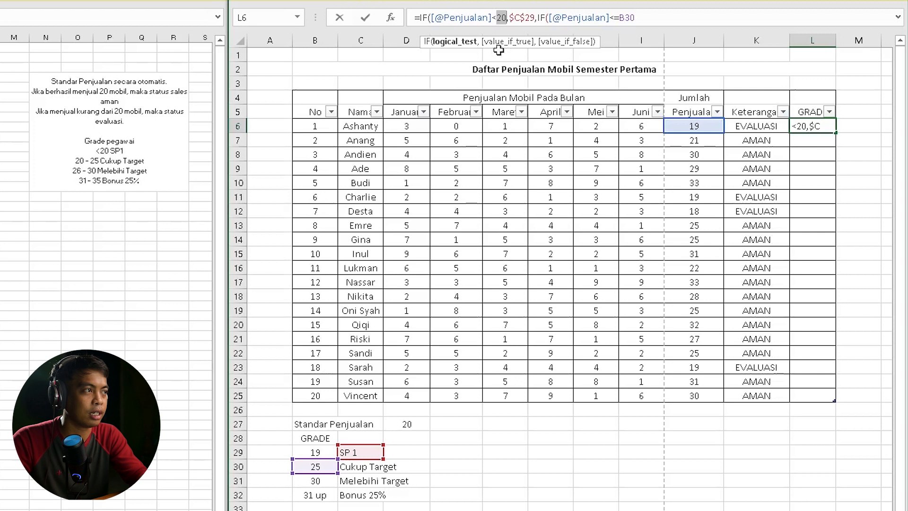
{"action": "type", "text": "="}
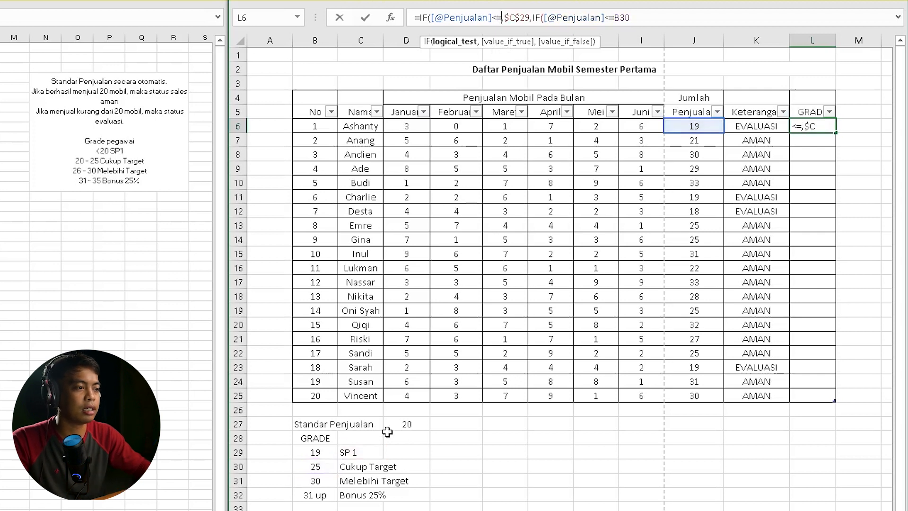
{"action": "left_click", "coordinate": [327, 451]}
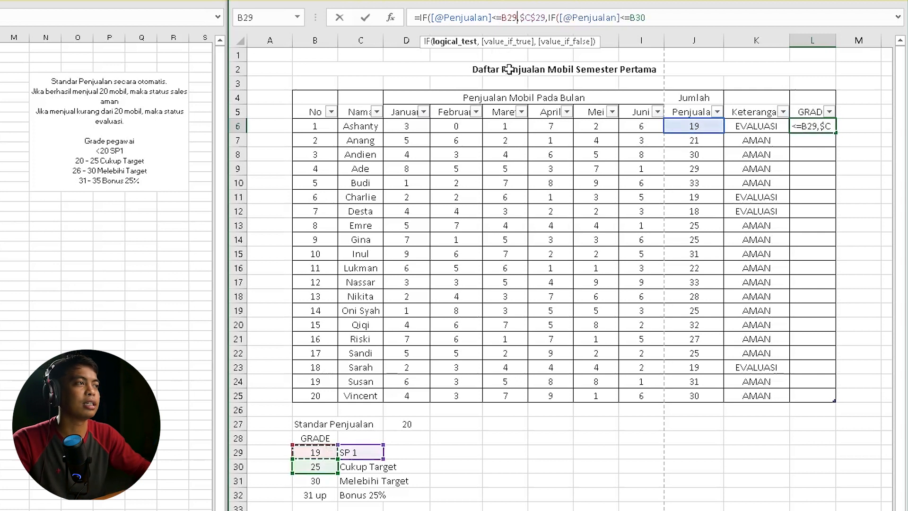
{"action": "left_click", "coordinate": [511, 17]}
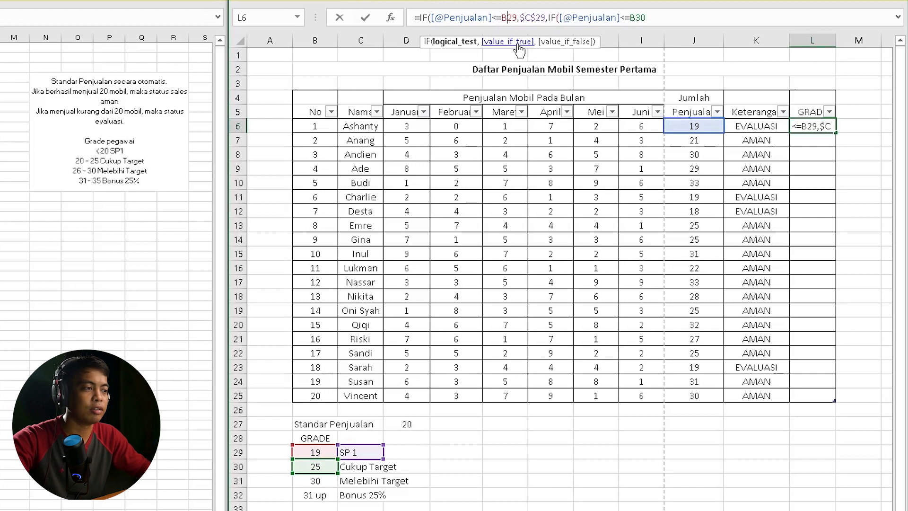
{"action": "key", "text": "F4"}
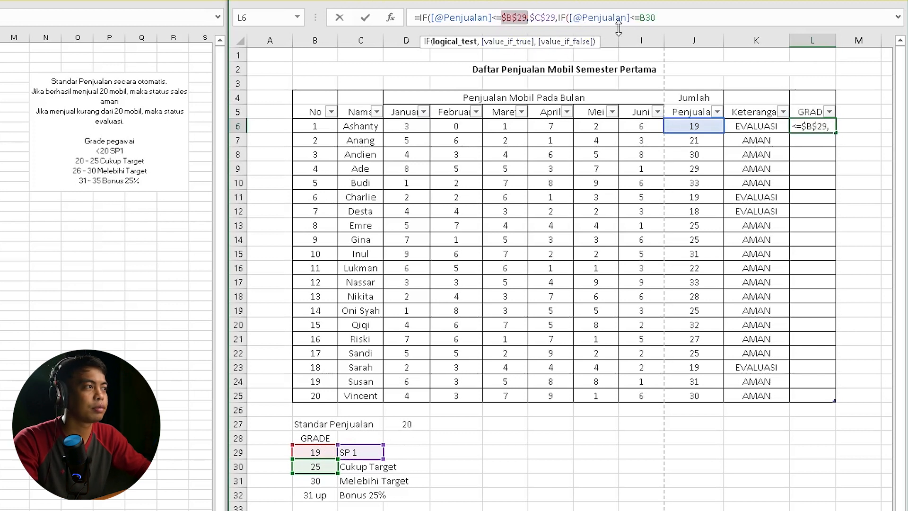
Make the second condition's reference absolute as $B$30 and add the Cukup Target cell $C$30 as its value if true
{"action": "left_click", "coordinate": [651, 18]}
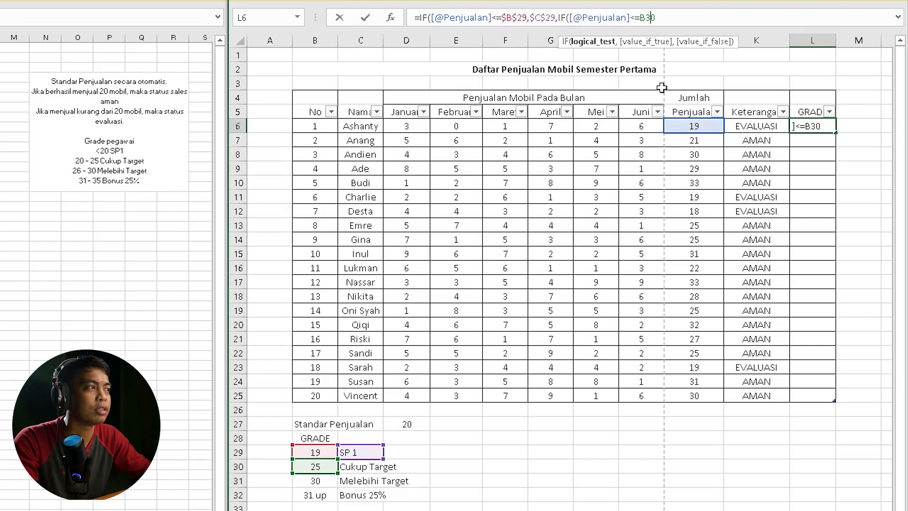
{"action": "key", "text": "F4"}
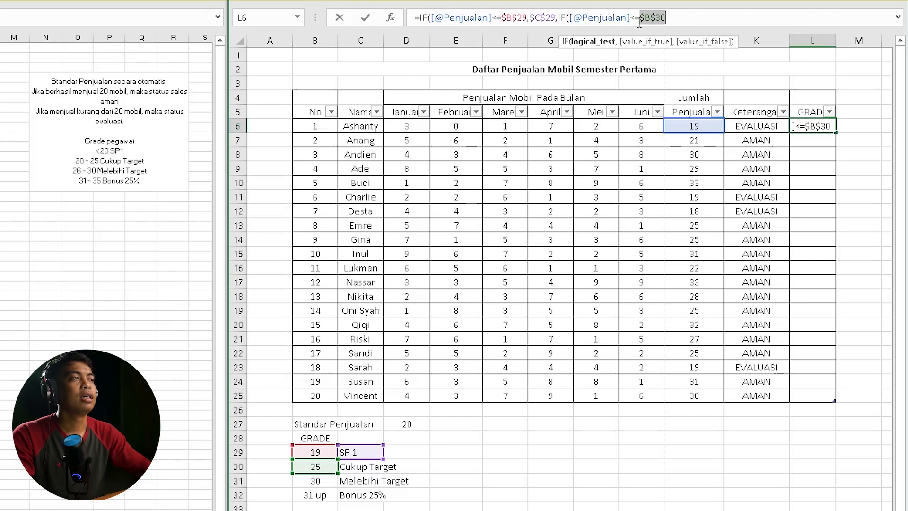
{"action": "left_click", "coordinate": [679, 18]}
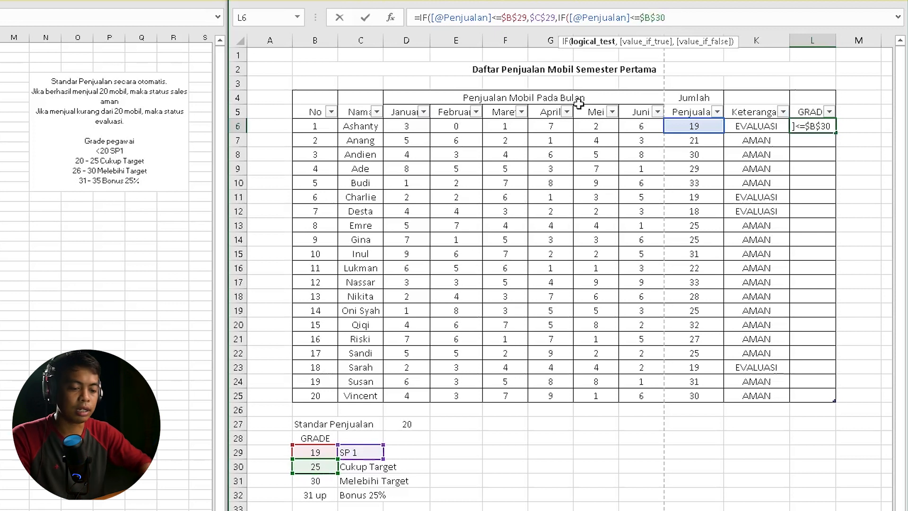
{"action": "type", "text": ","}
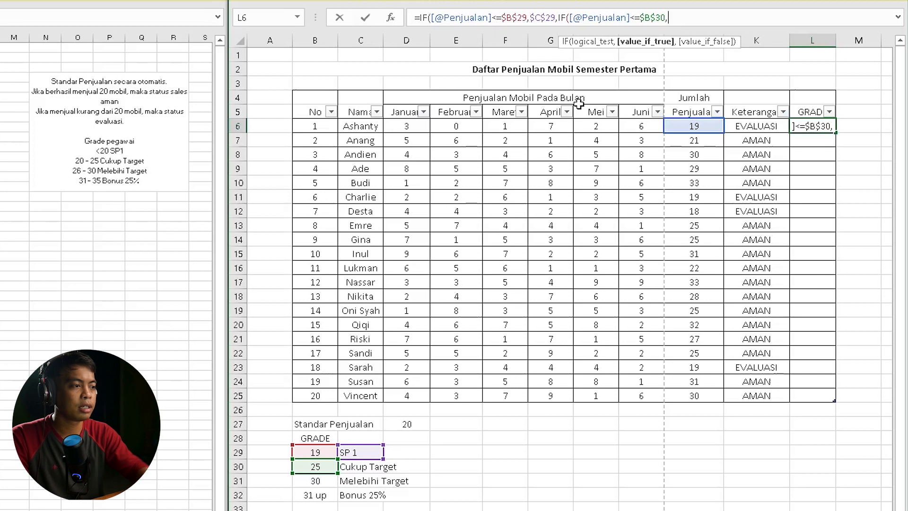
{"action": "left_click", "coordinate": [364, 467]}
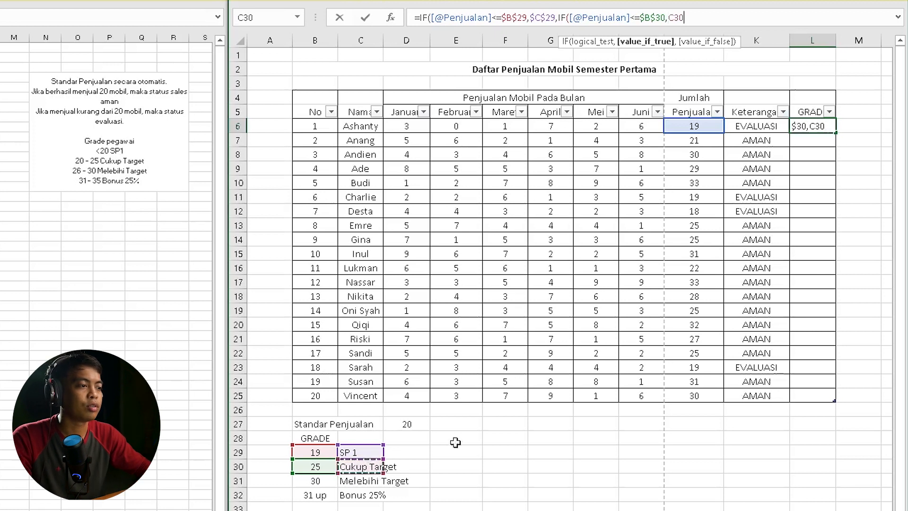
{"action": "key", "text": "F4"}
{"action": "left_click", "coordinate": [704, 17]}
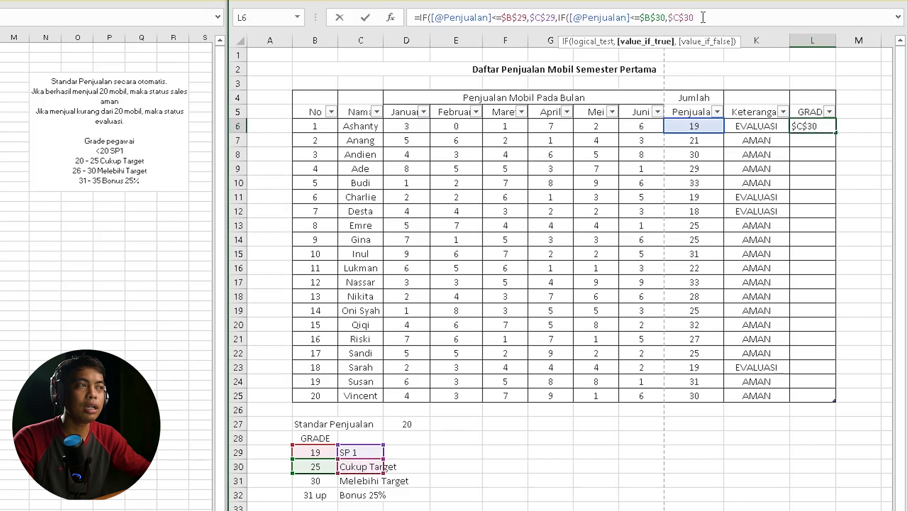
{"action": "type", "text": ","}
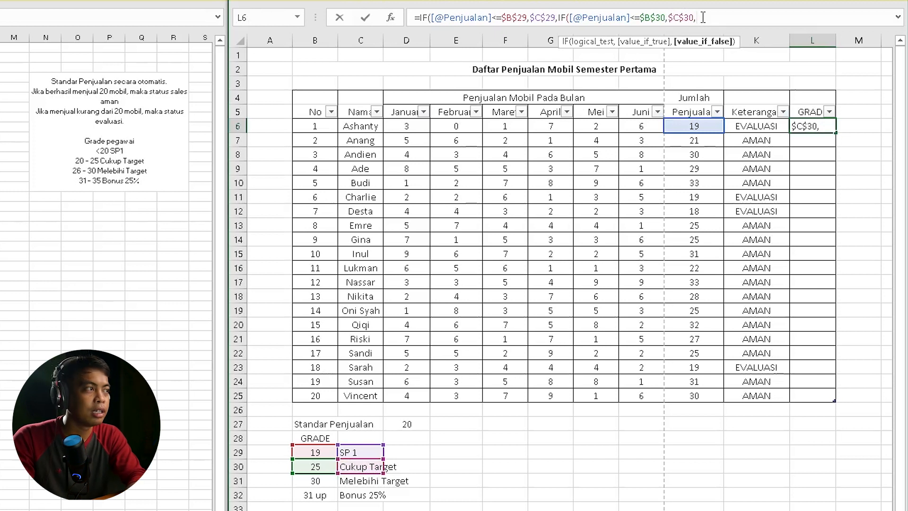
{"action": "type", "text": "IF("}
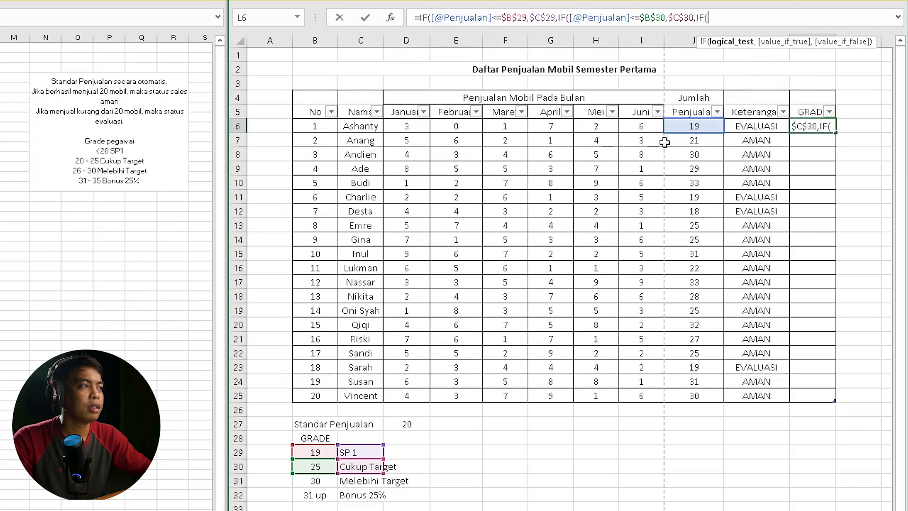
{"action": "left_click", "coordinate": [683, 124]}
{"action": "type", "text": "<="}
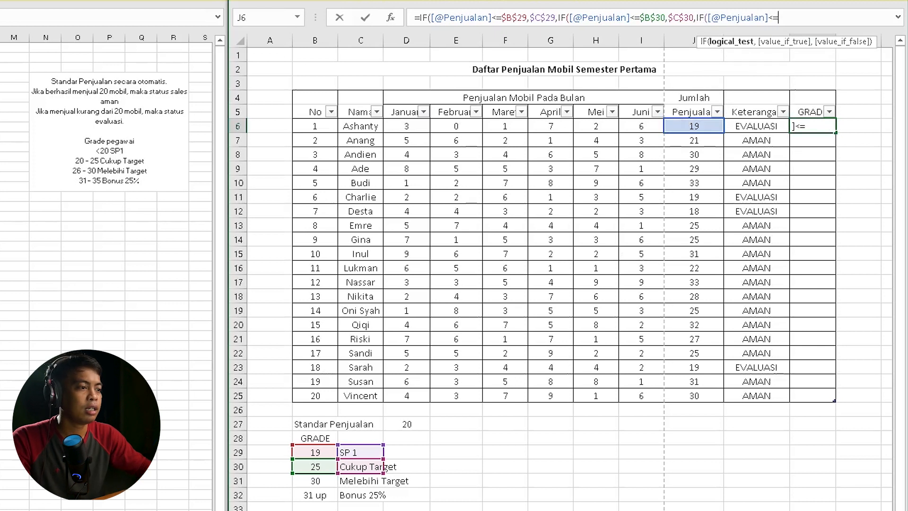
{"action": "left_click", "coordinate": [307, 481]}
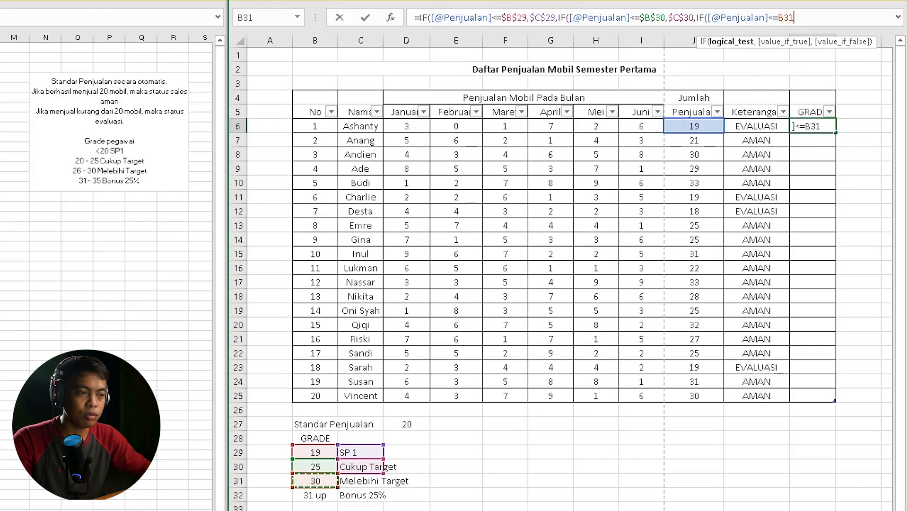
{"action": "key", "text": "F4"}
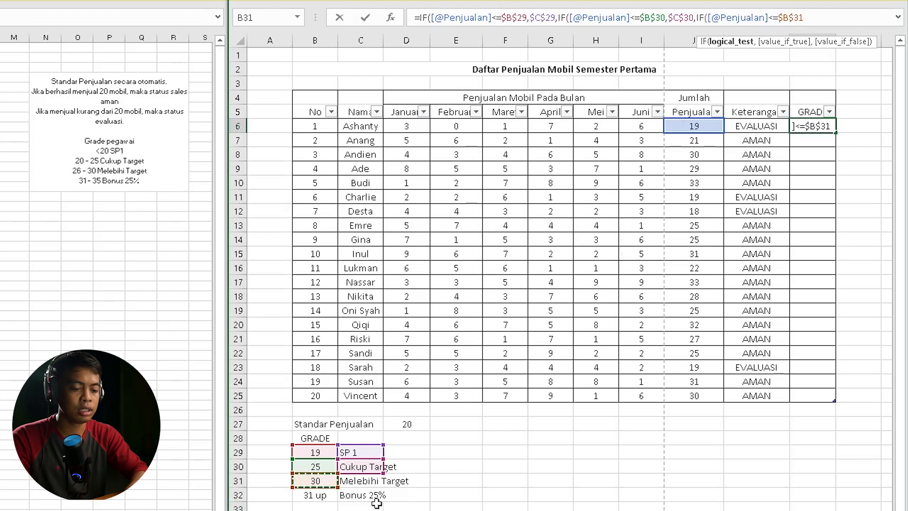
Add the Melebihi Target cell $C$31 as the third IF's value if true and the Bonus 25% cell $C$32 as its value if false
{"action": "type", "text": ","}
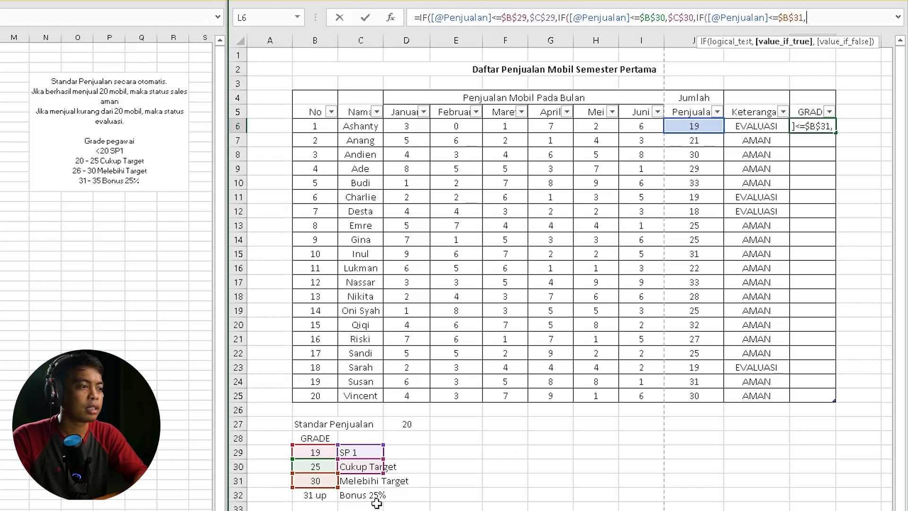
{"action": "left_click", "coordinate": [370, 481]}
{"action": "key", "text": "F4"}
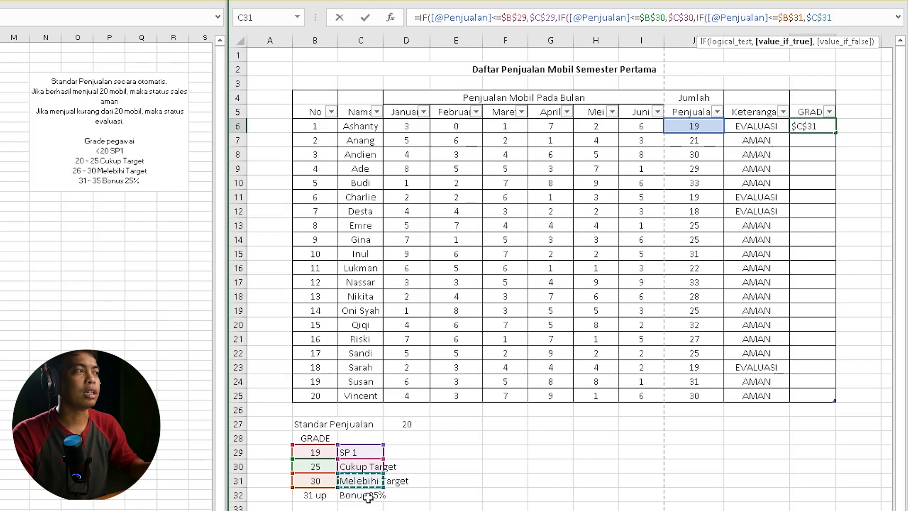
{"action": "type", "text": ","}
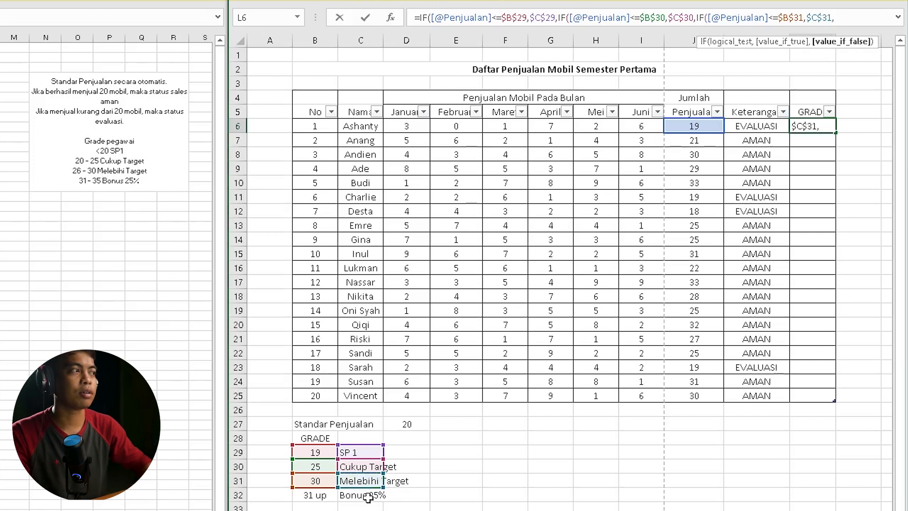
{"action": "left_click", "coordinate": [349, 496]}
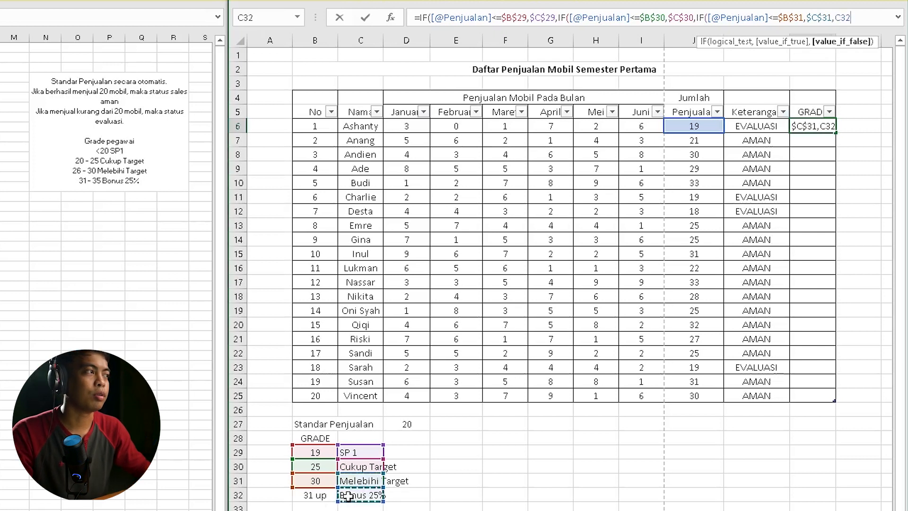
{"action": "key", "text": "F4"}
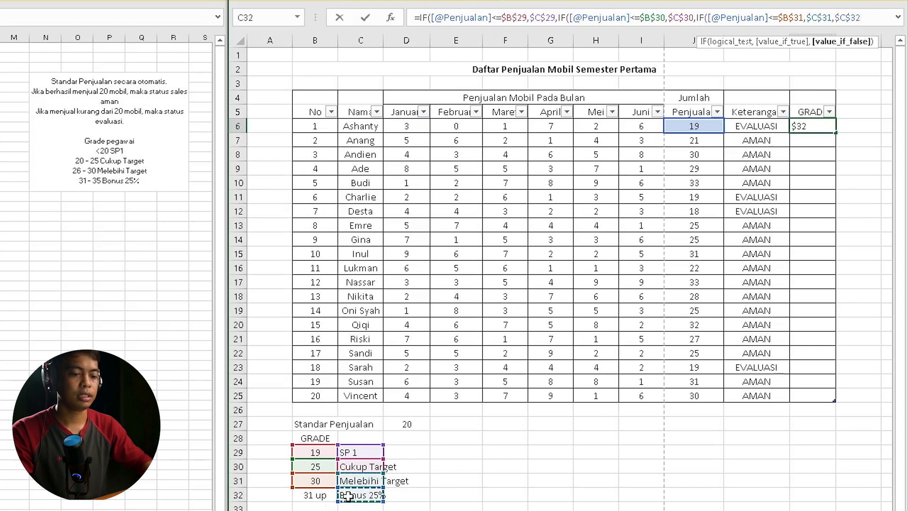
Complete the L6 formula with three closing parentheses, enter it, and autofit the GRADE column's width
{"action": "key", "text": "Return"}
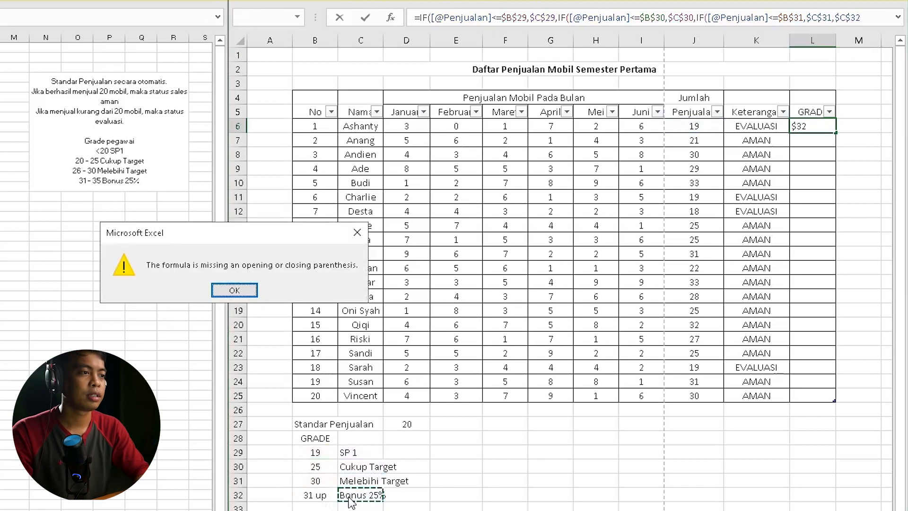
{"action": "key", "text": "Return"}
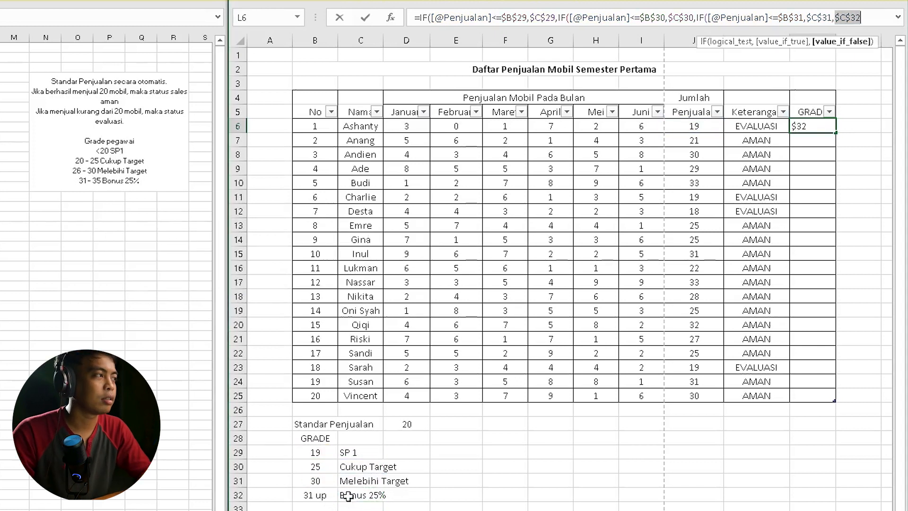
{"action": "key", "text": "End"}
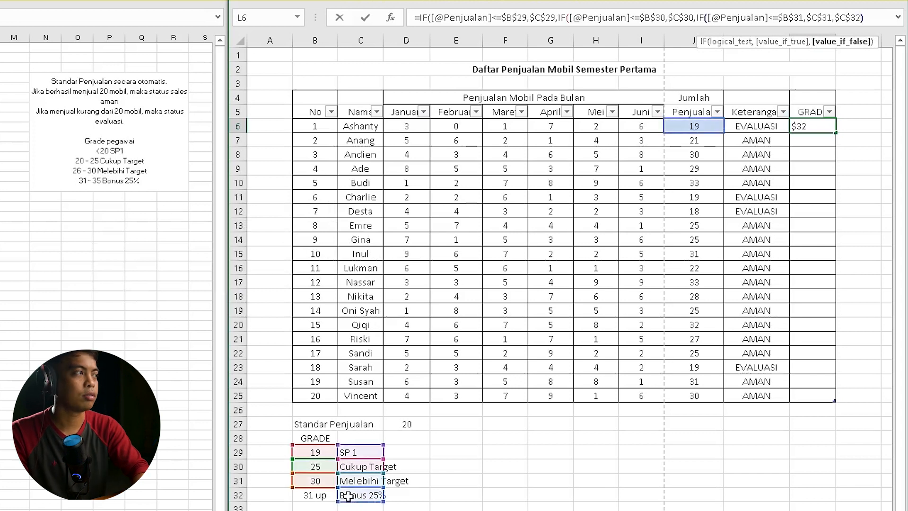
{"action": "type", "text": ")"}
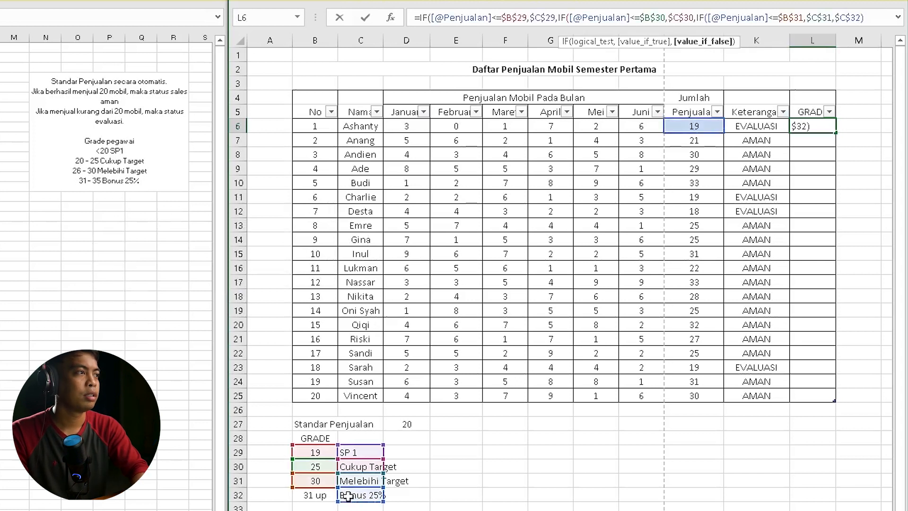
{"action": "type", "text": "))"}
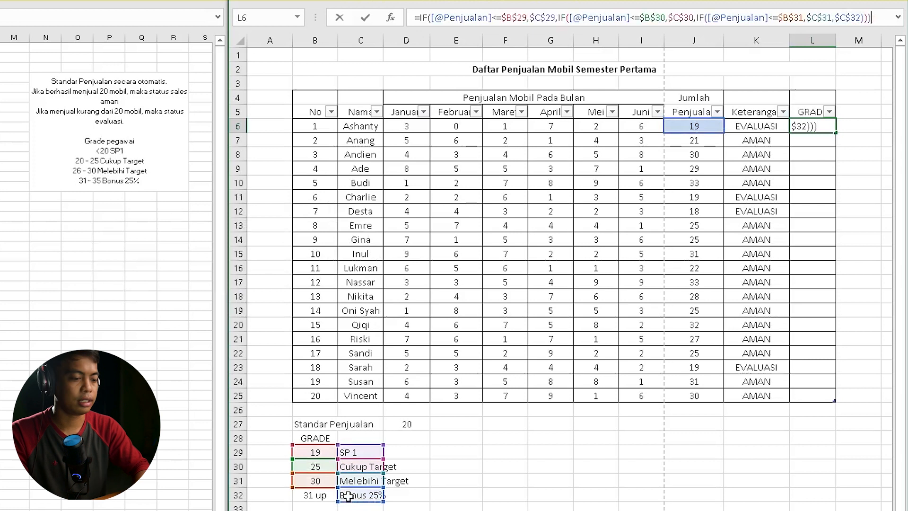
{"action": "key", "text": "Return"}
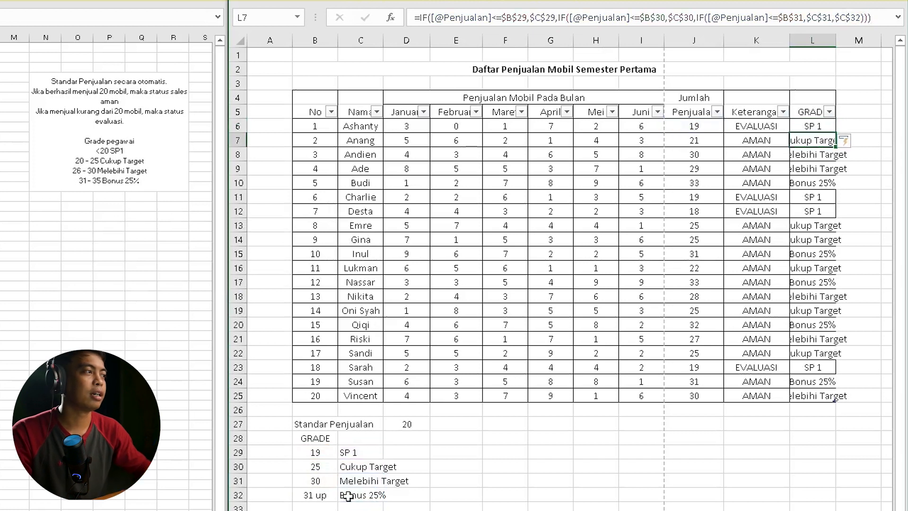
{"action": "double_click", "coordinate": [836, 40]}
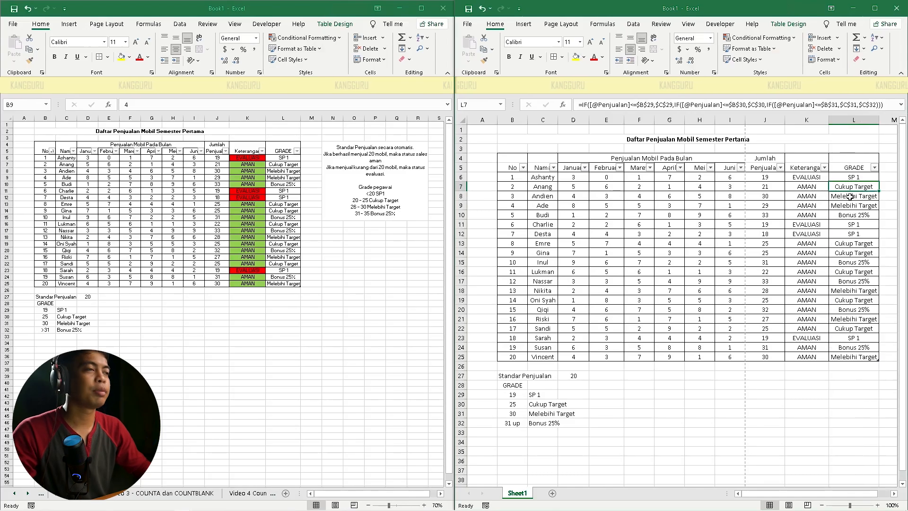